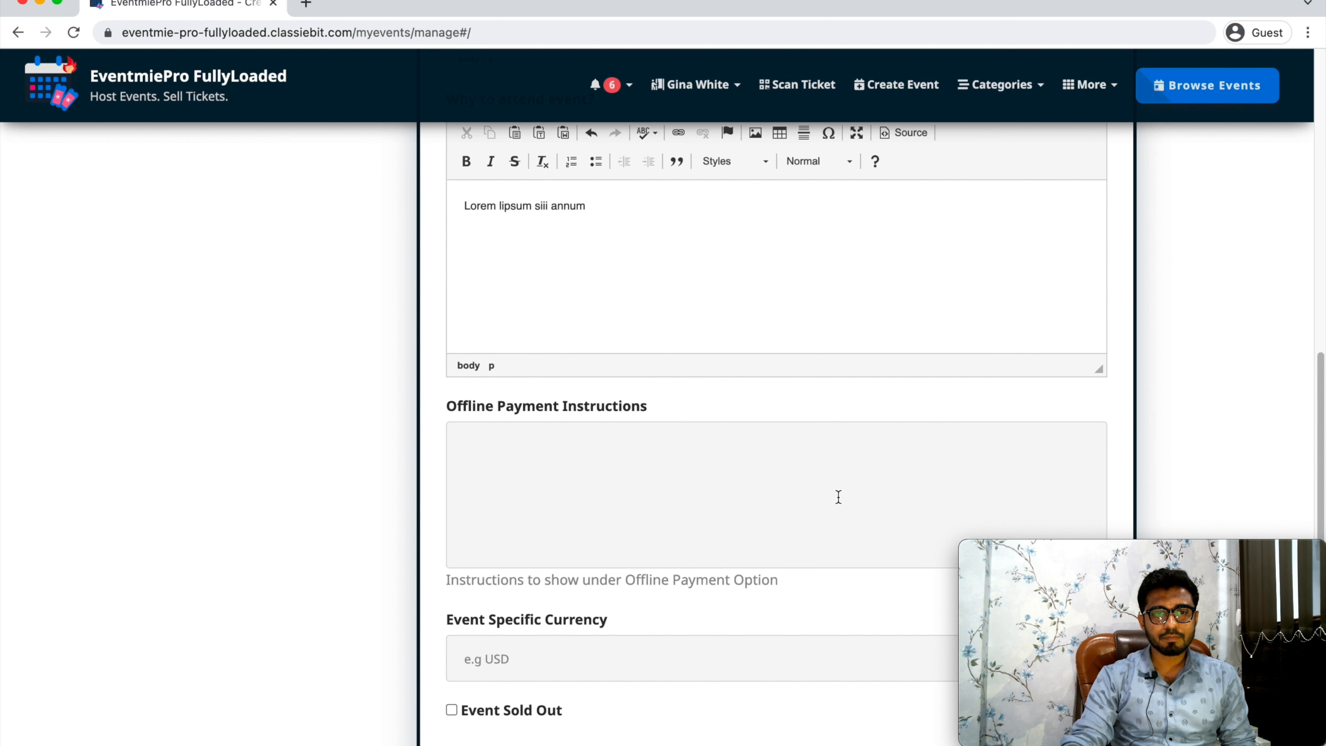
Enter "Lorem lipsum siii annum" as the offline payment instructions and save the event details.
click(838, 496)
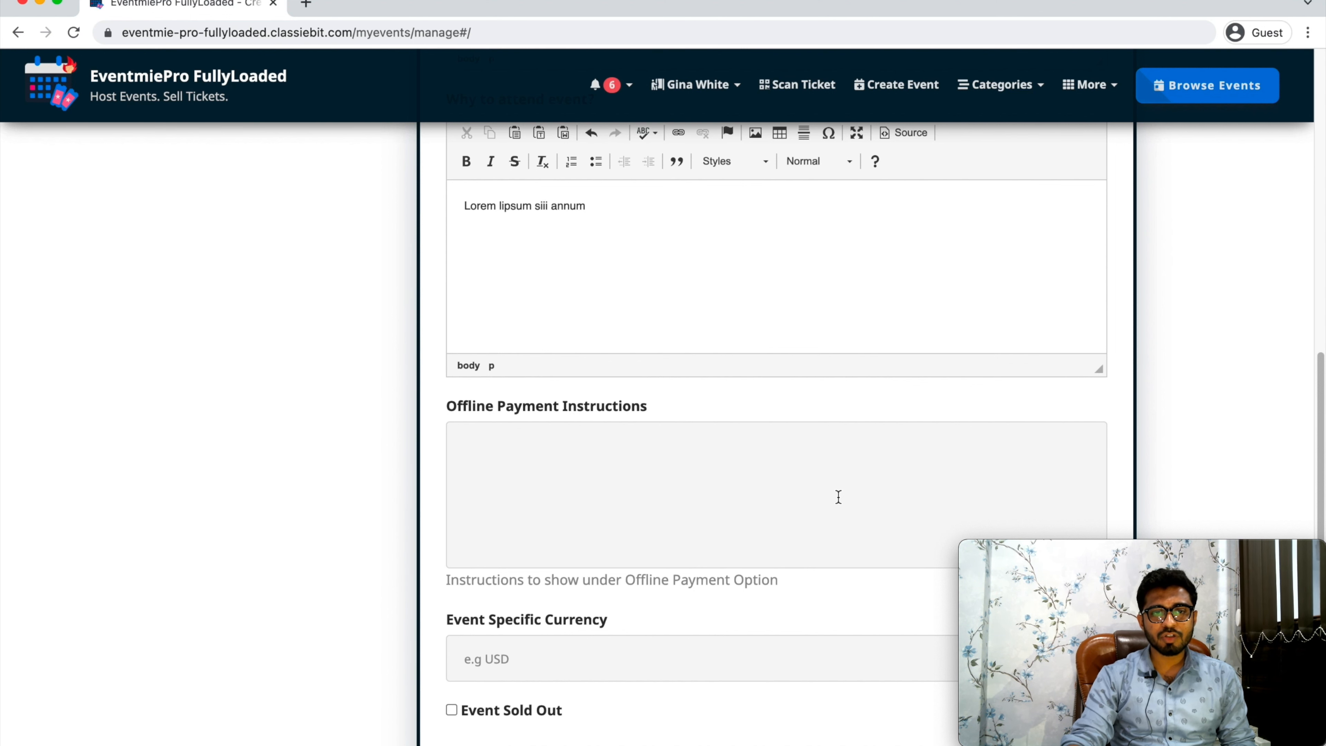
text(Lorem lipsum siii annum)
scroll(584, 416, down, 5)
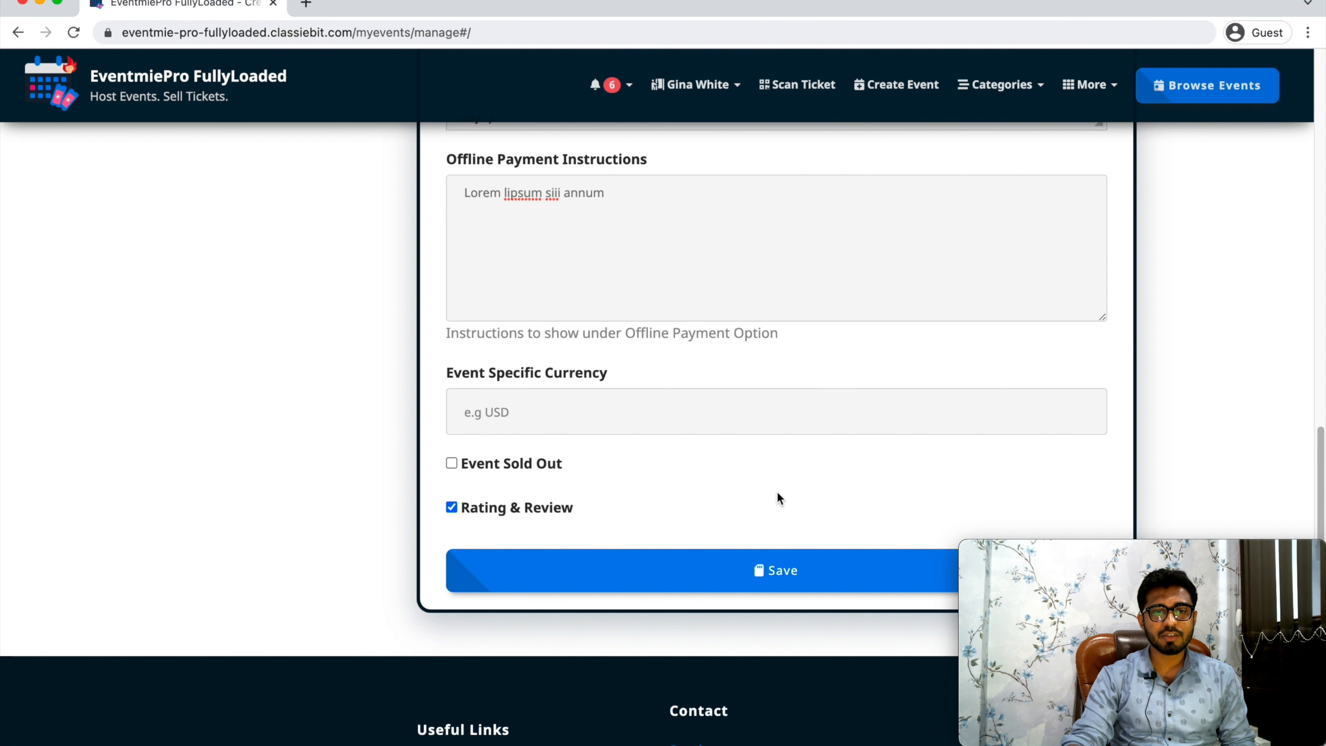
click(821, 582)
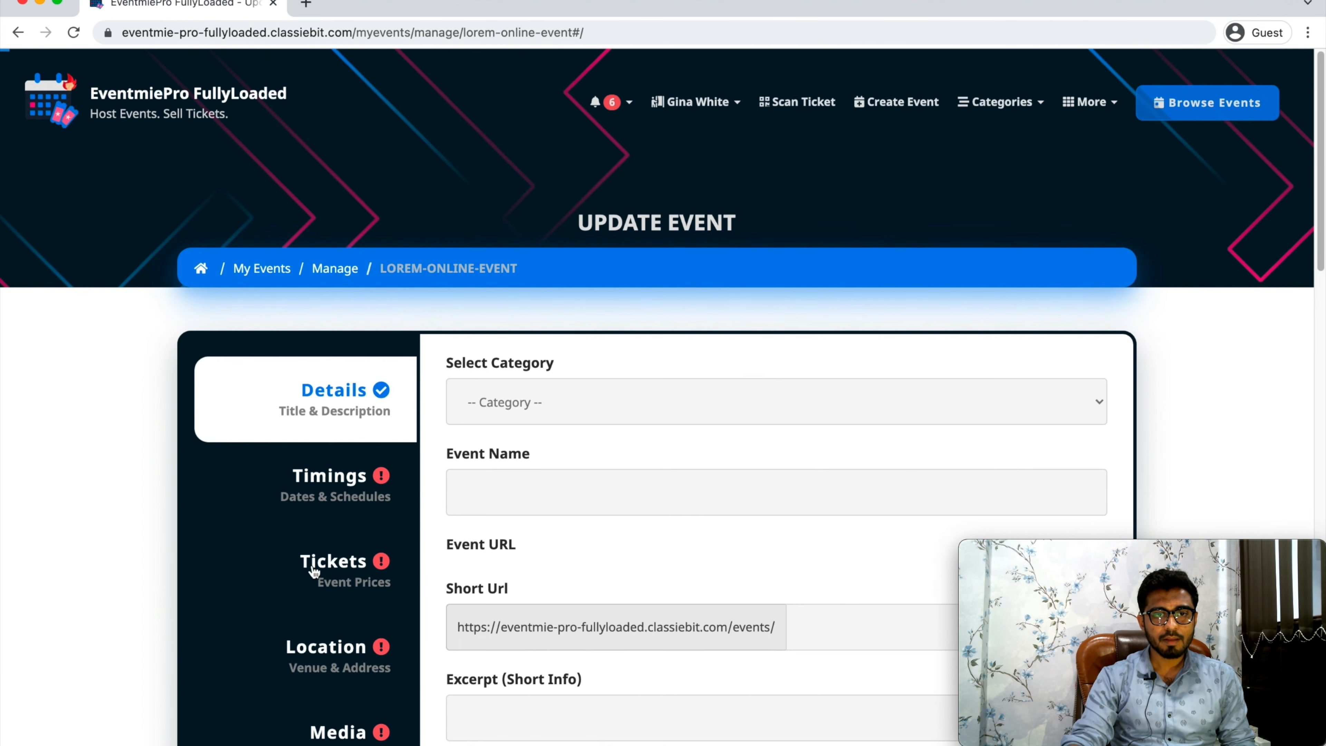
Set both the event's start date and end date to 2022-11-25 in the timings.
click(327, 497)
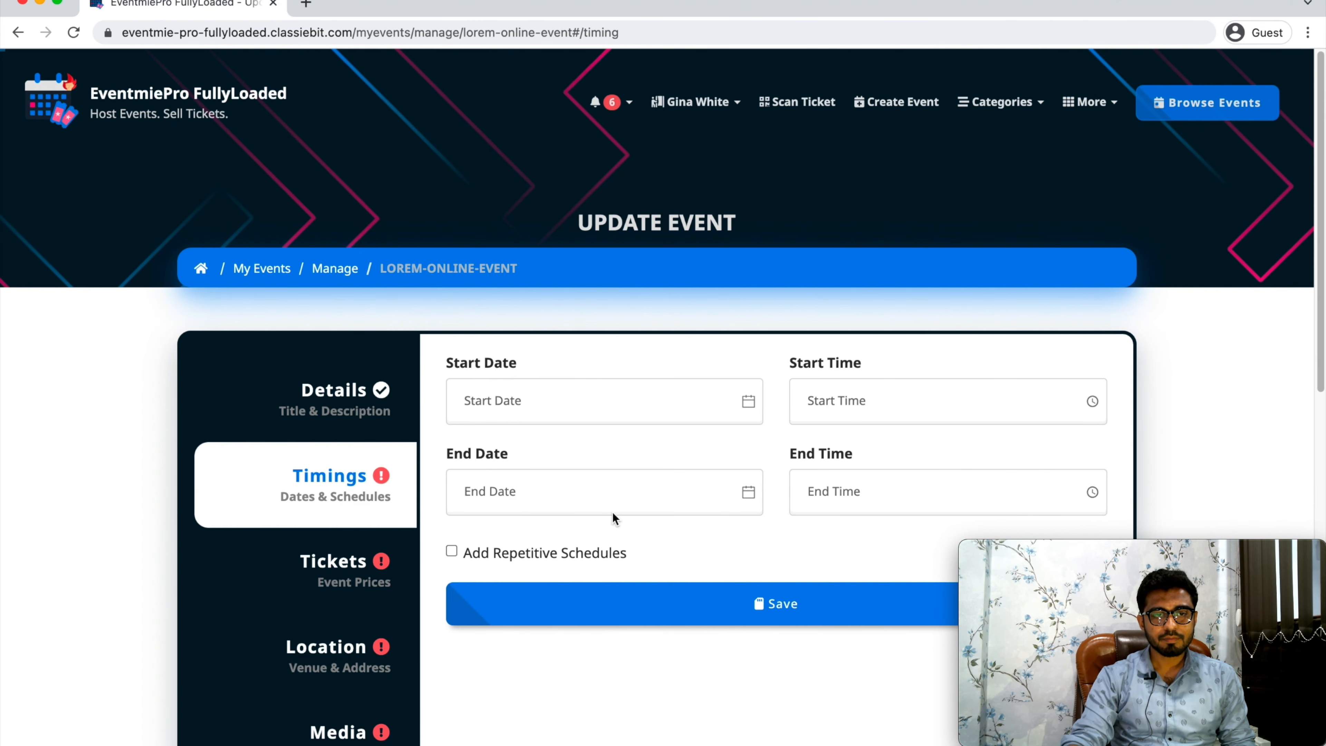
click(486, 407)
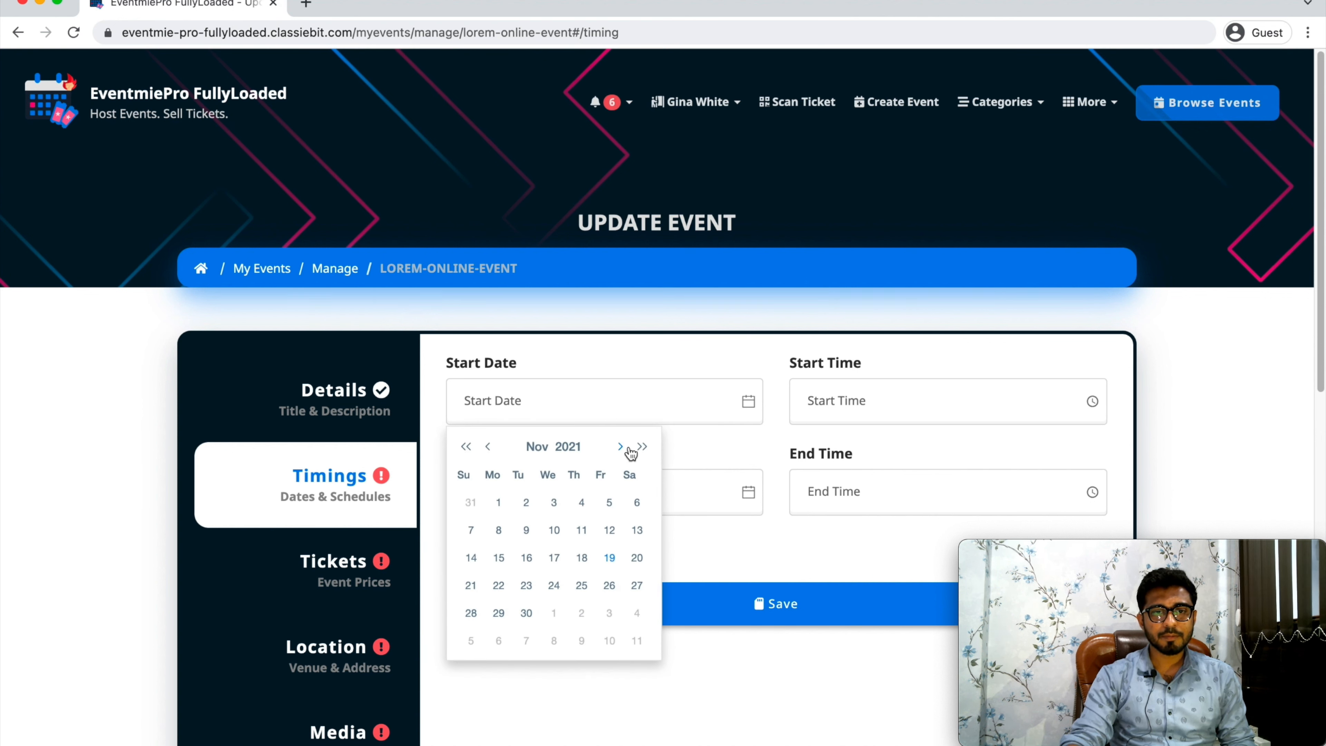
click(641, 447)
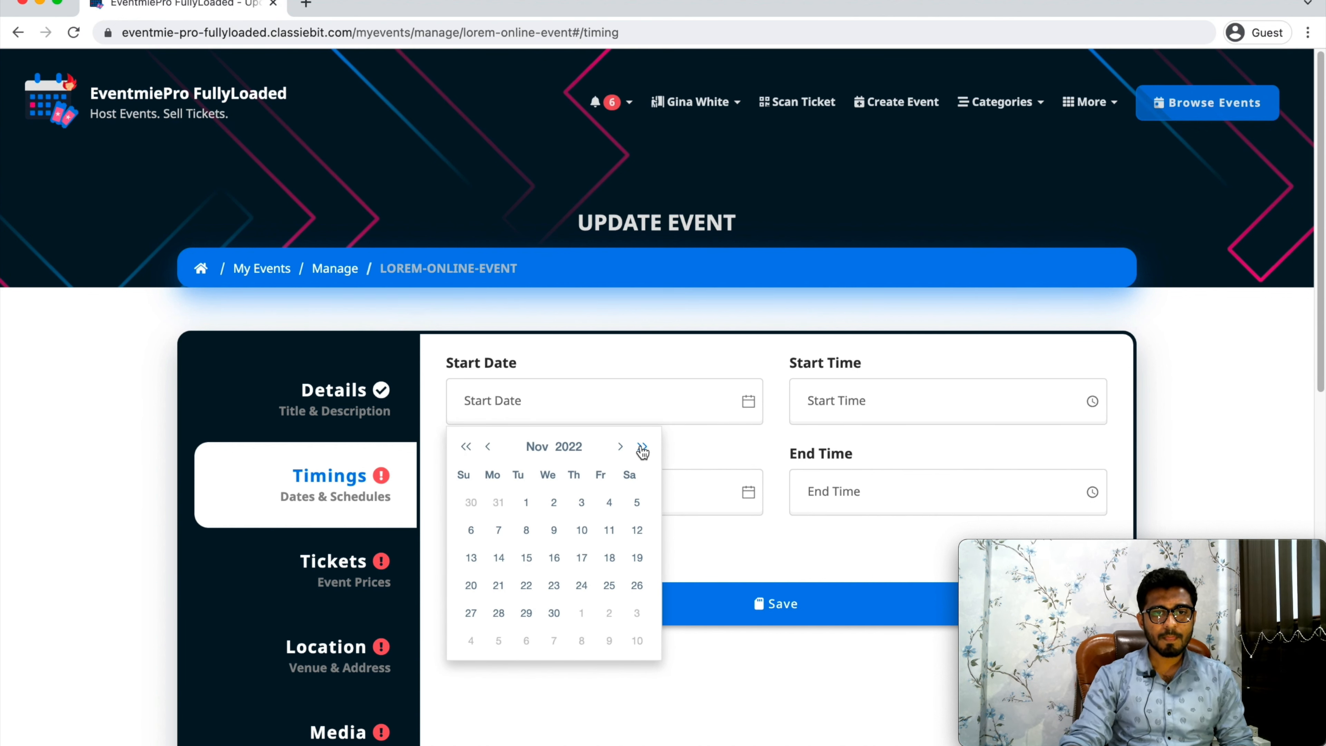
click(609, 586)
click(598, 480)
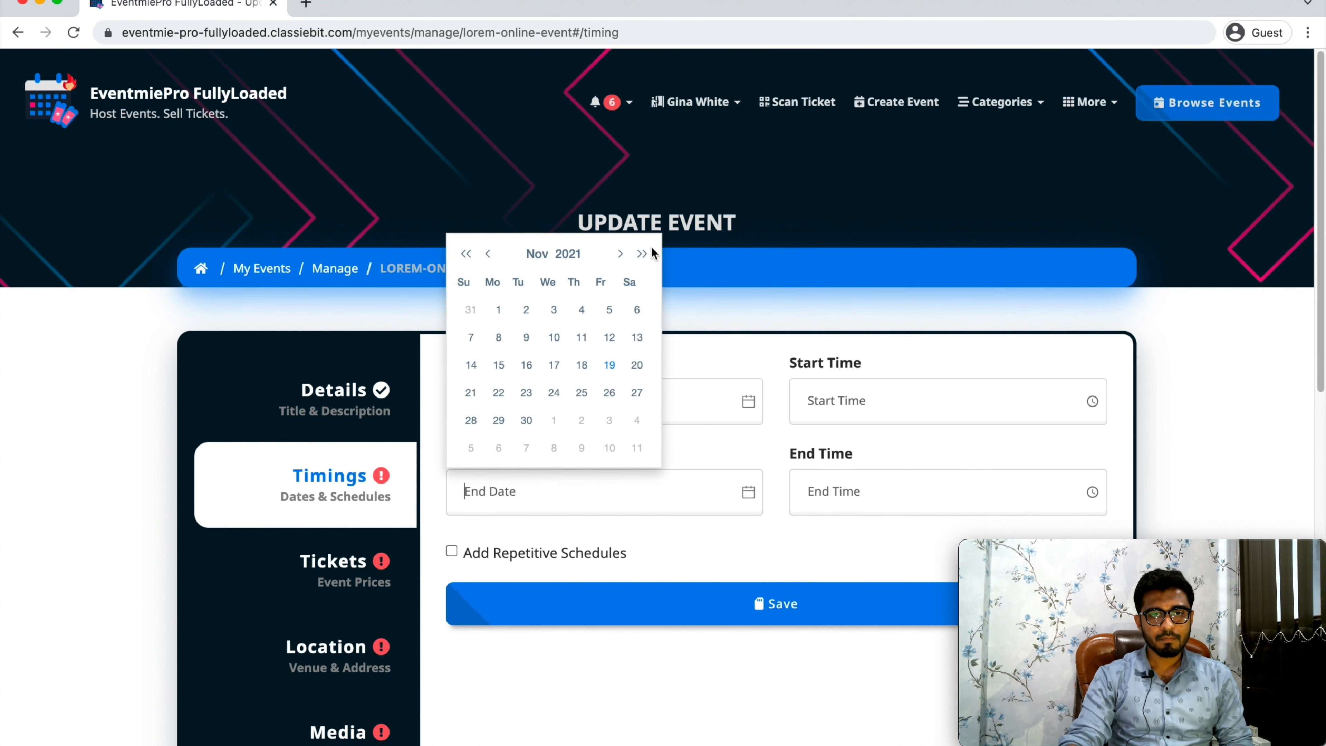
click(642, 254)
click(610, 393)
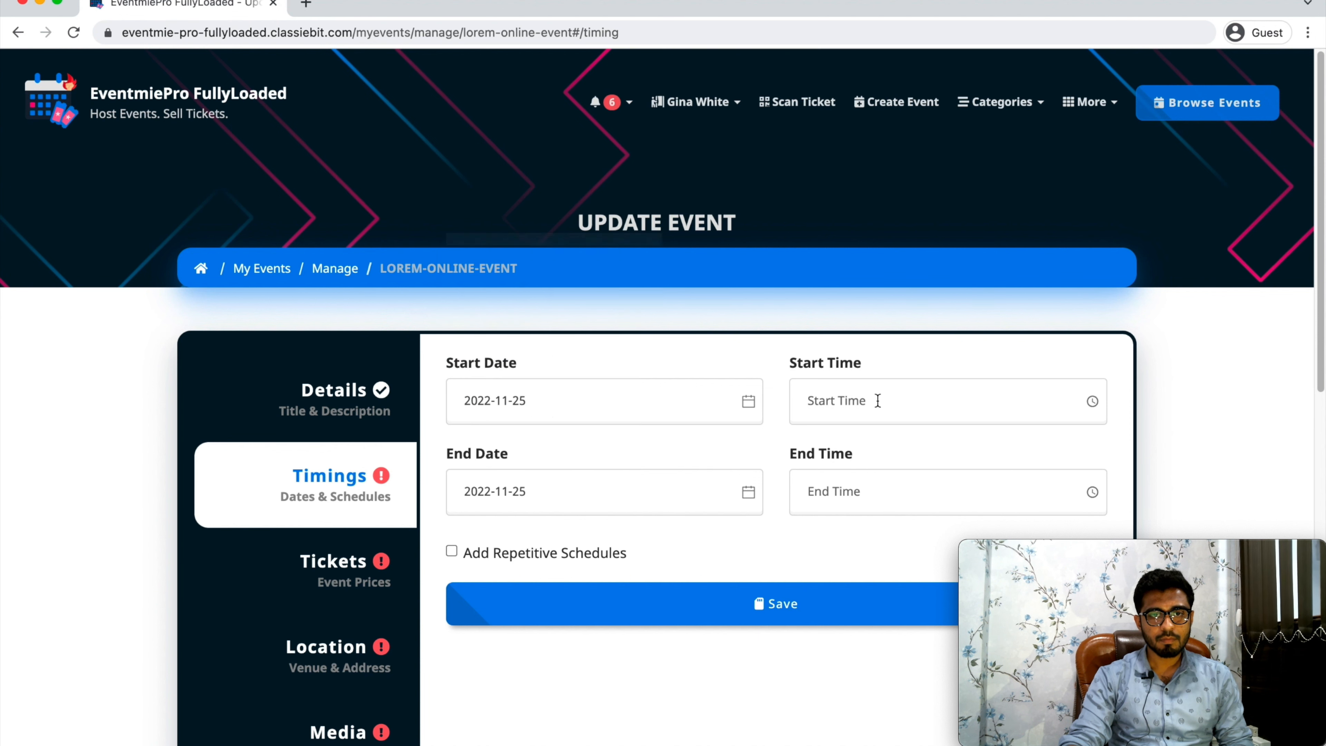
Set the start time to 10:00 and the end time to 18:00, and save the event timings.
click(878, 401)
scroll(963, 501, down, 4)
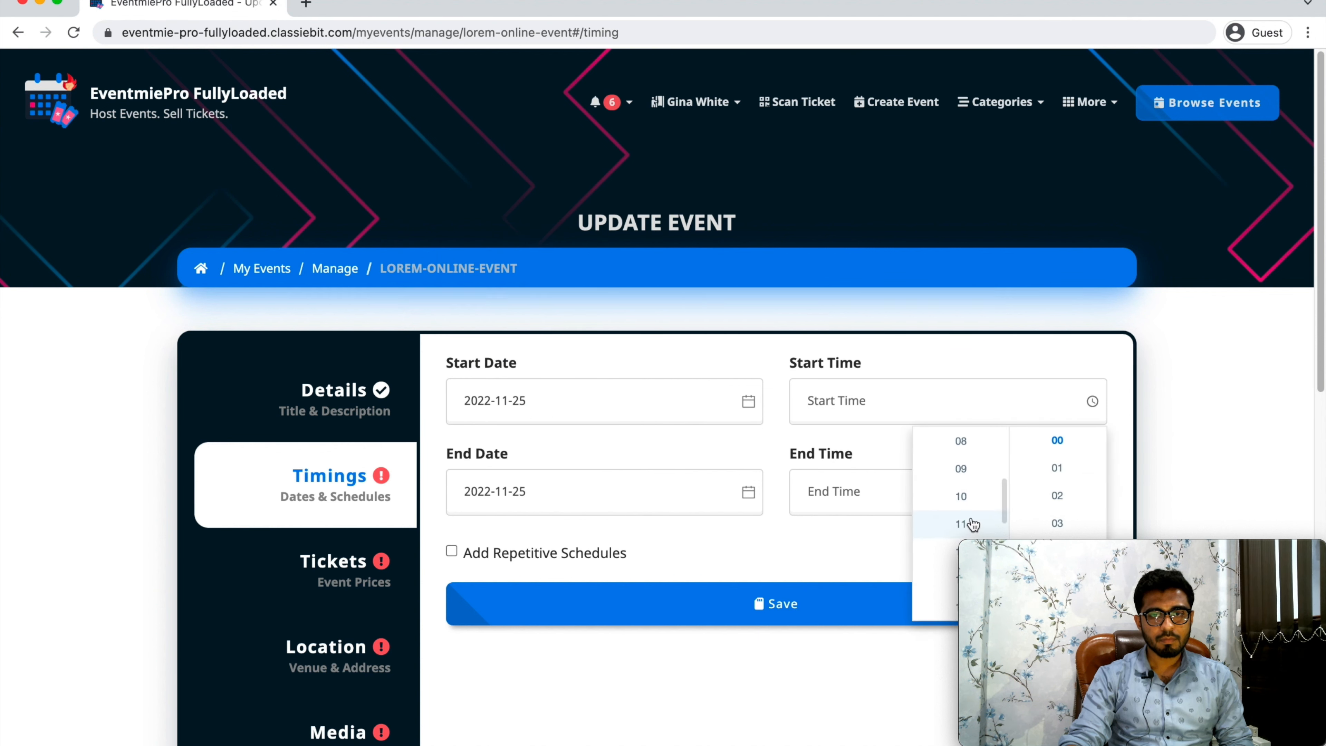
click(962, 496)
click(850, 490)
scroll(965, 424, down, 7)
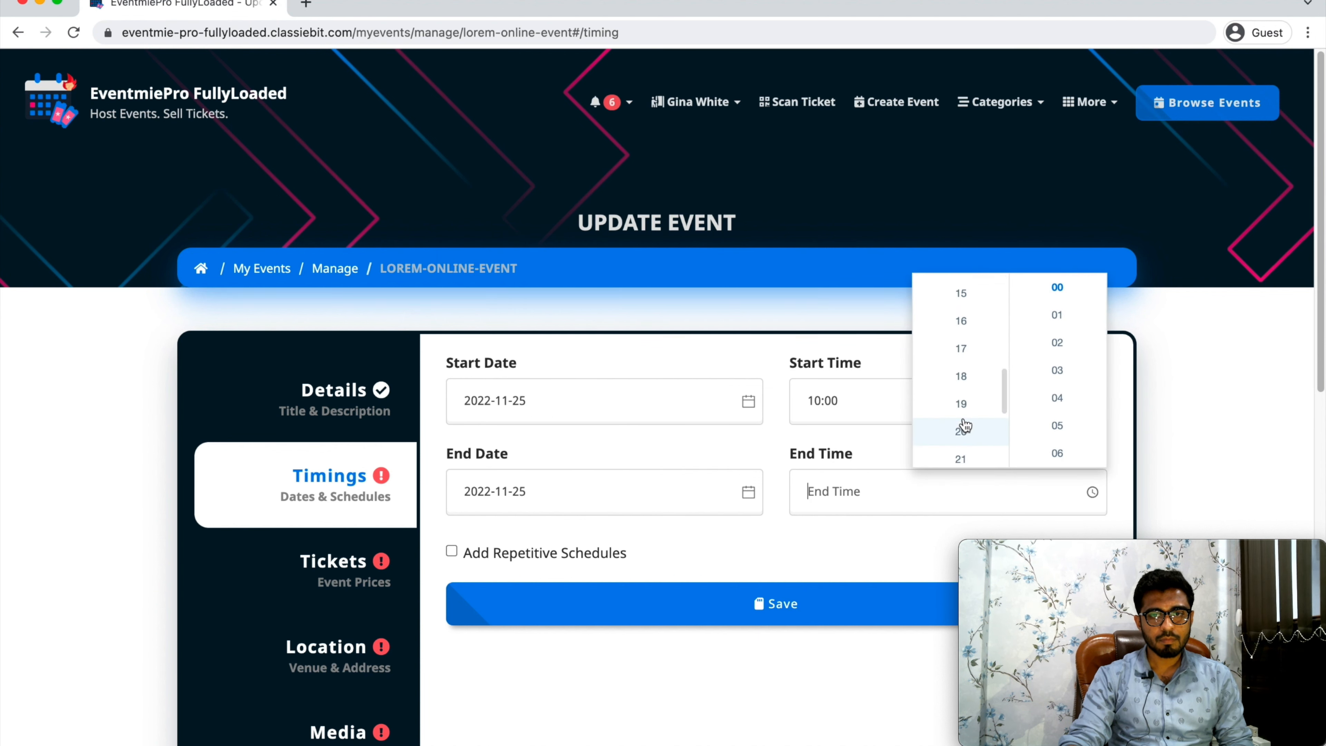
click(962, 377)
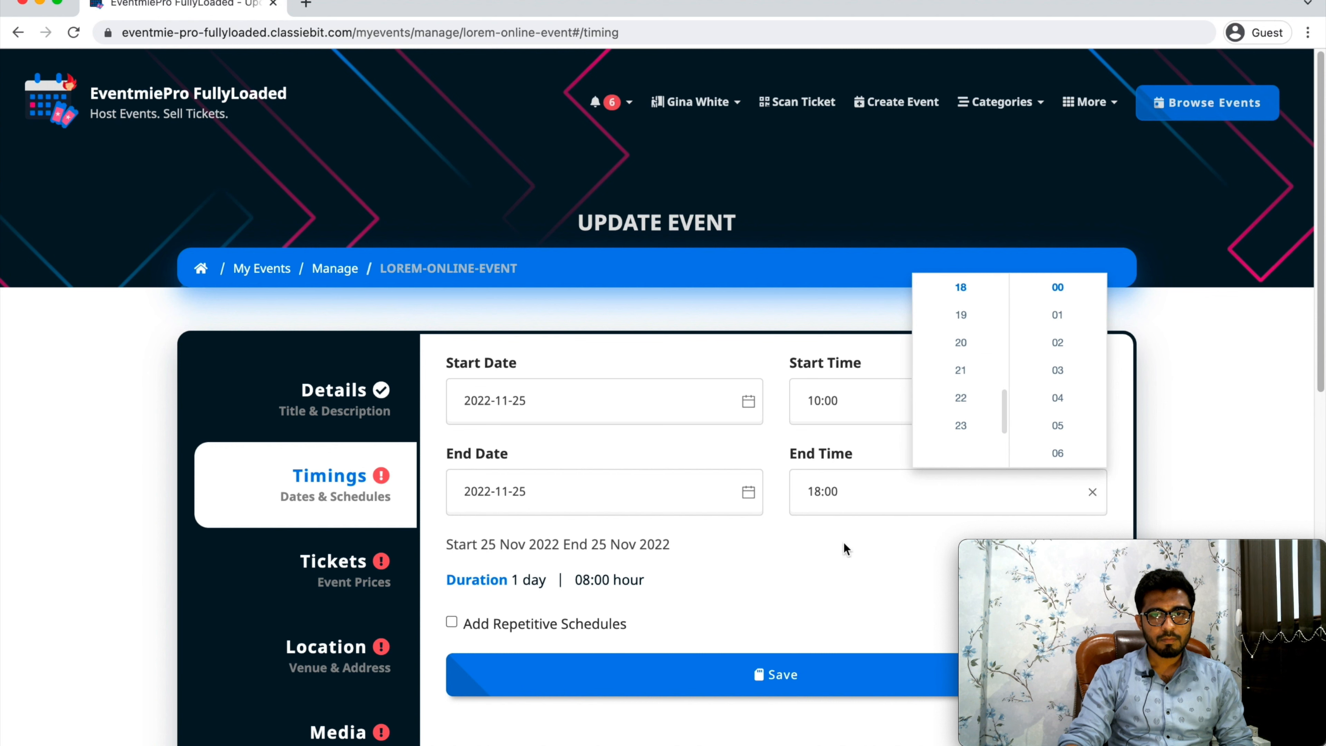
click(729, 677)
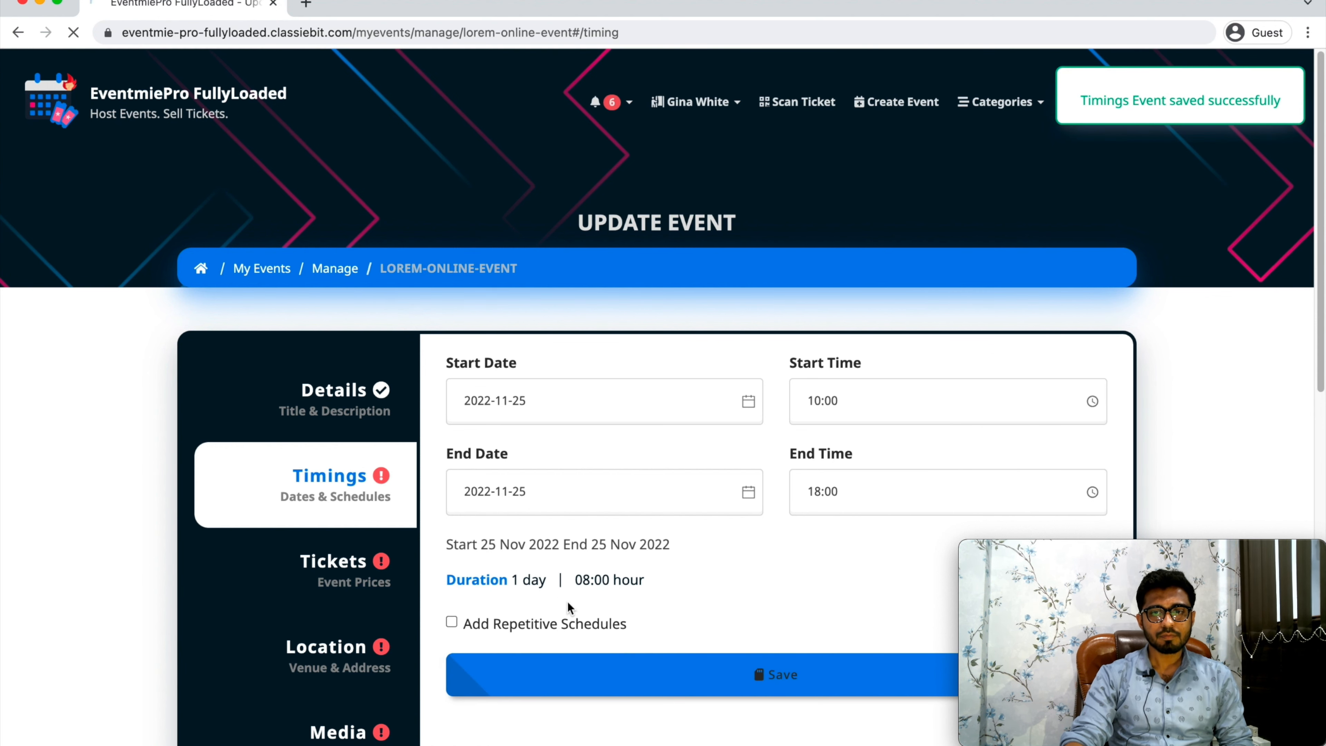
Start a new event ticket titled "Free" with a price of 0 USD and a total quantity of 1000.
scroll(491, 555, down, 3)
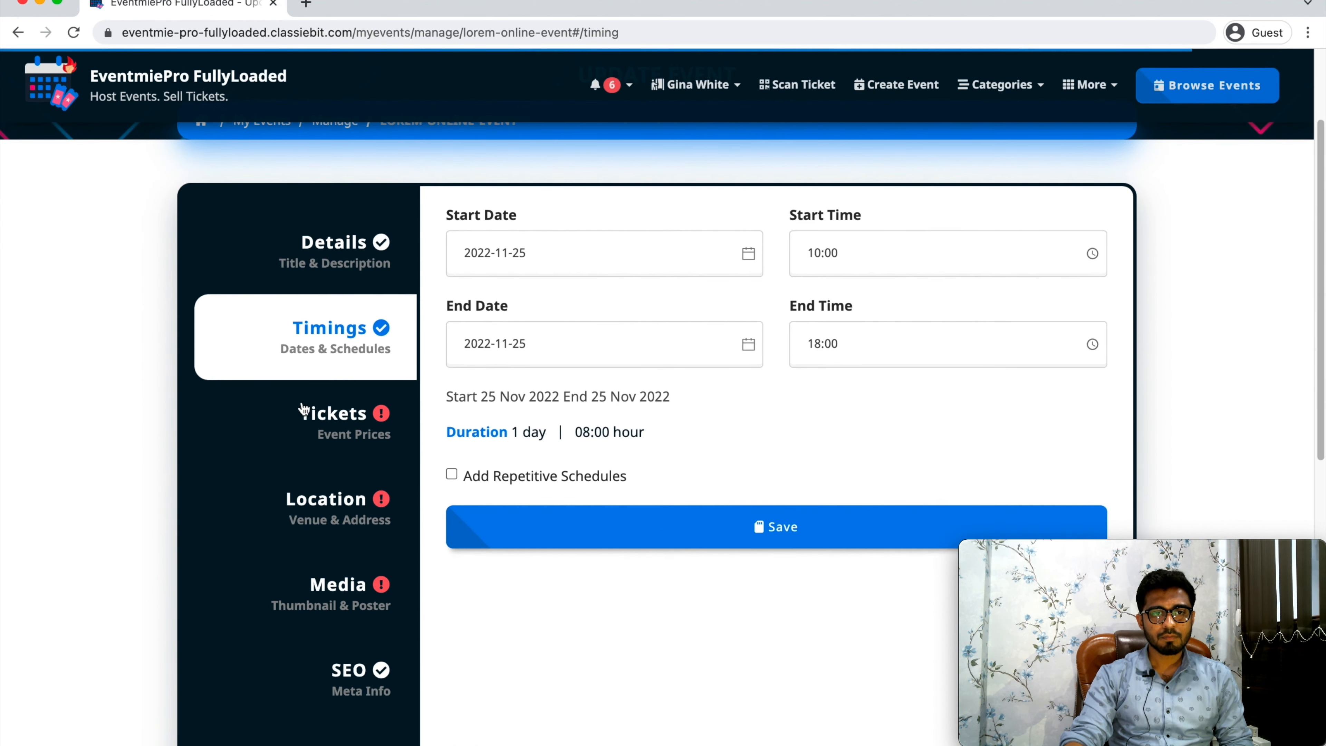
click(346, 436)
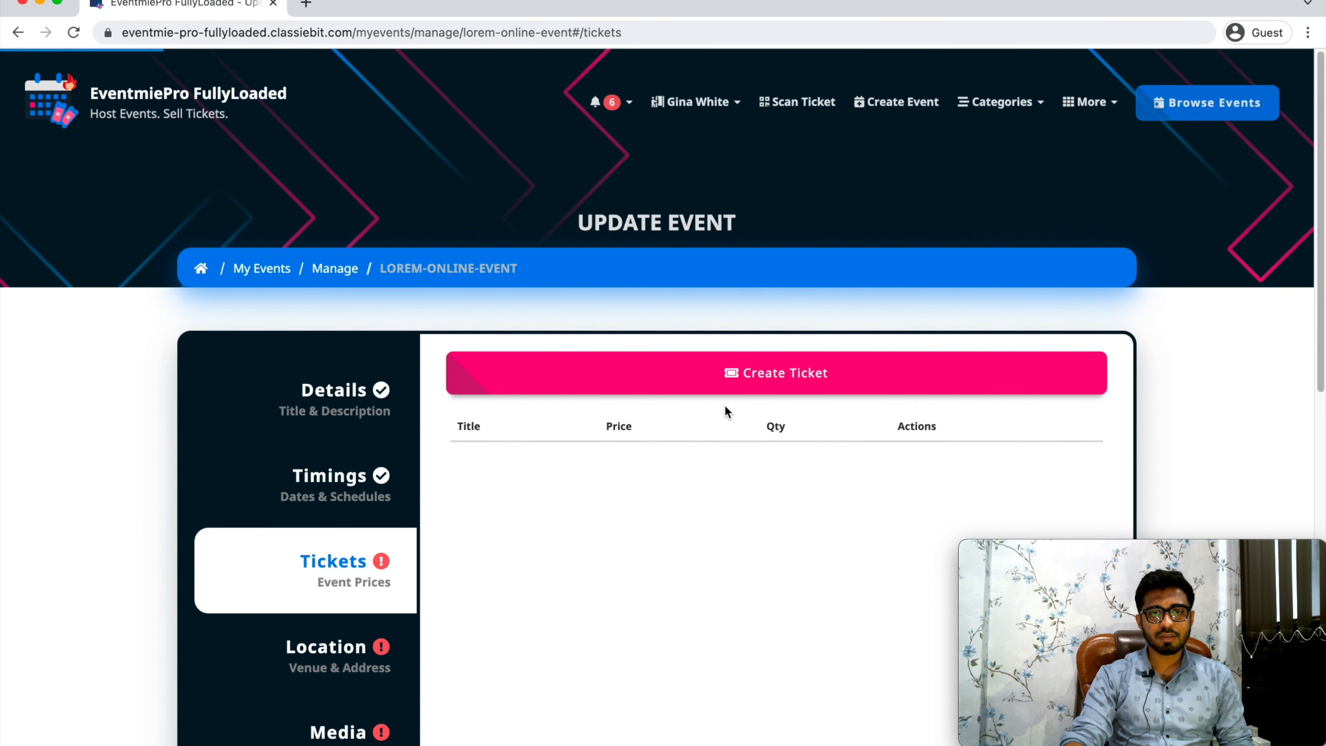
click(729, 386)
click(497, 179)
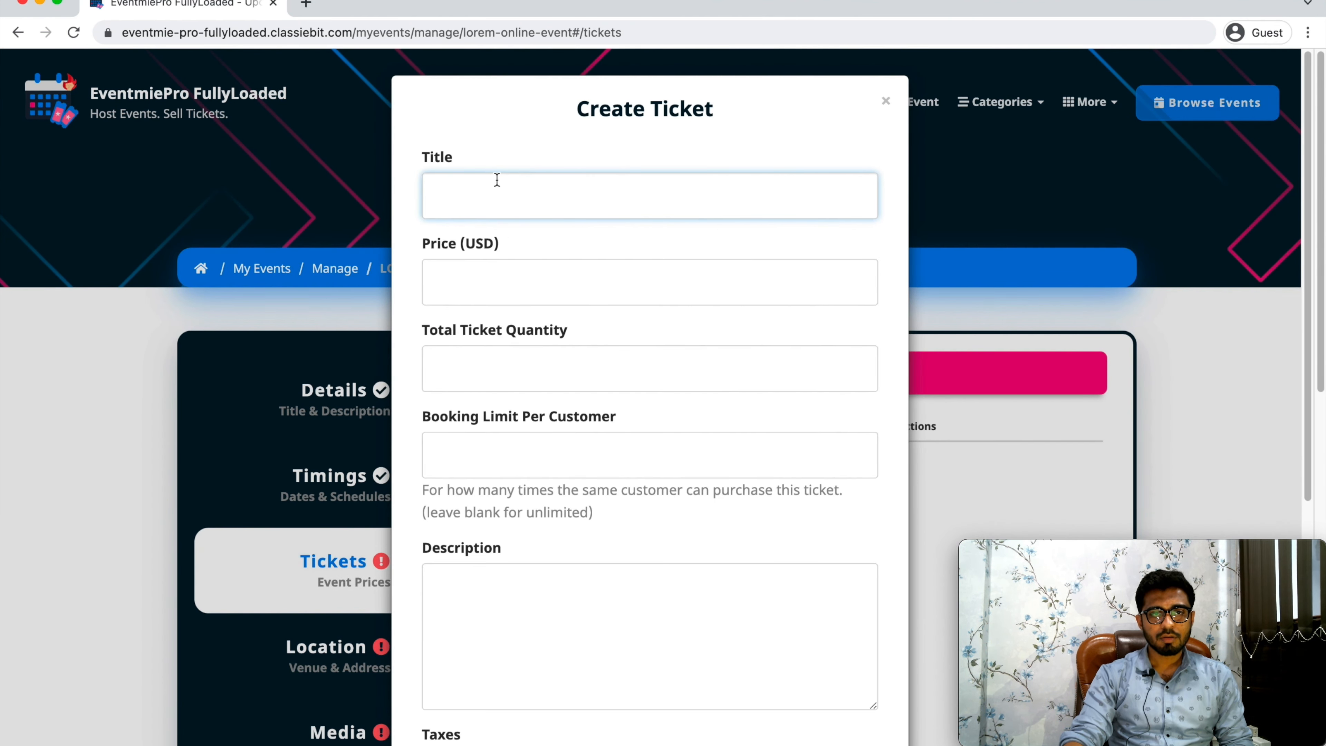
key(Tab)
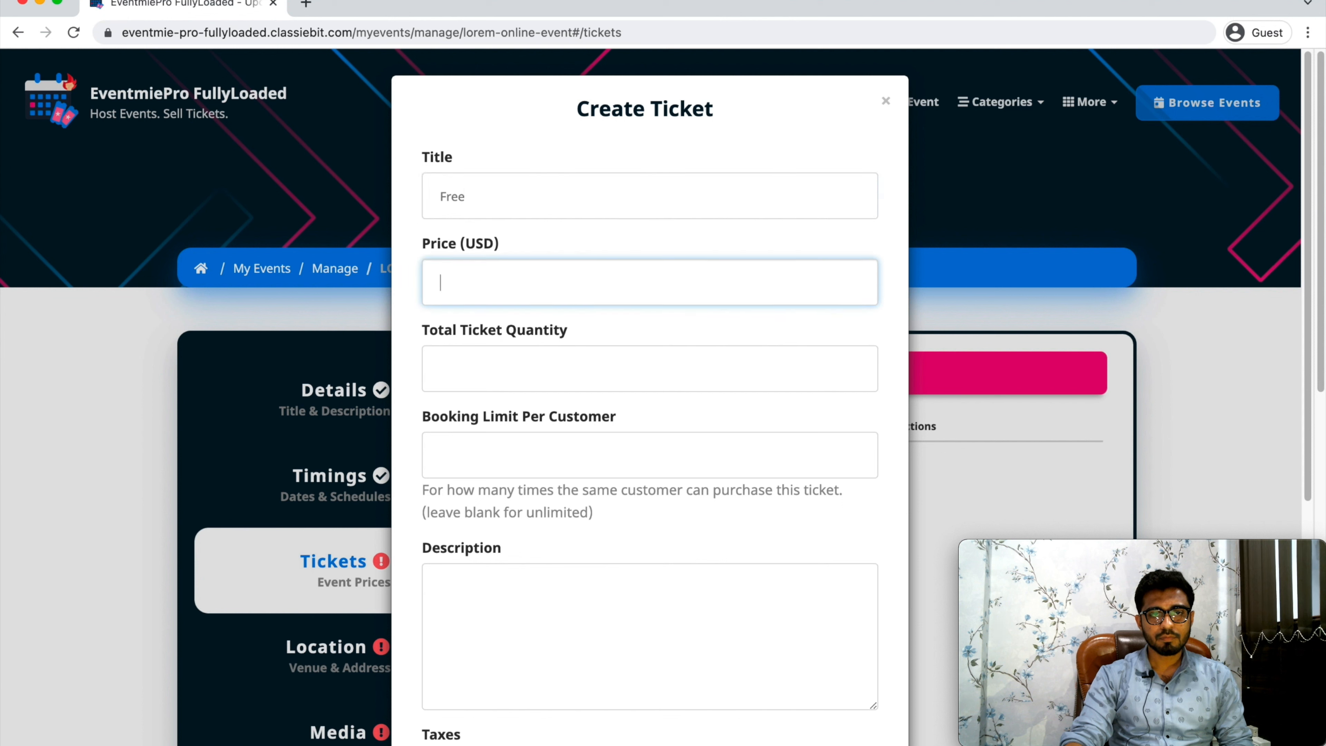
click(532, 364)
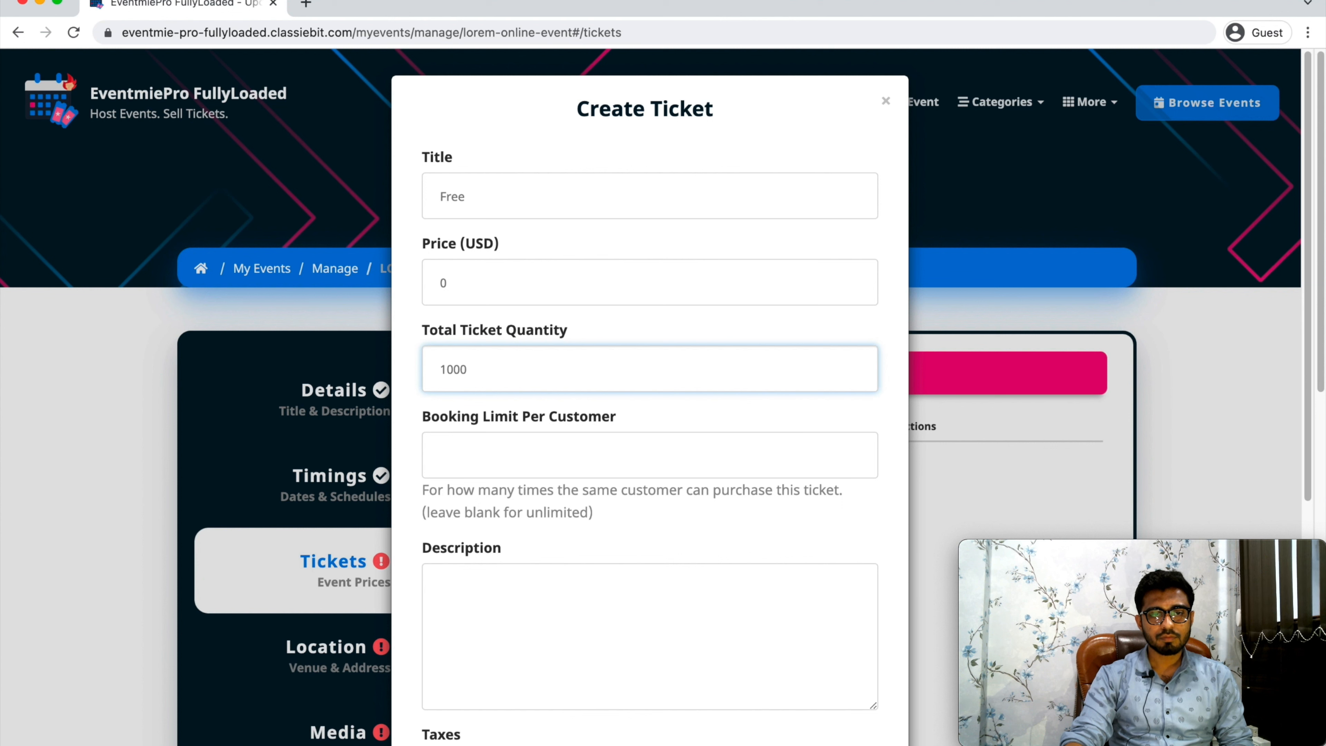
click(548, 195)
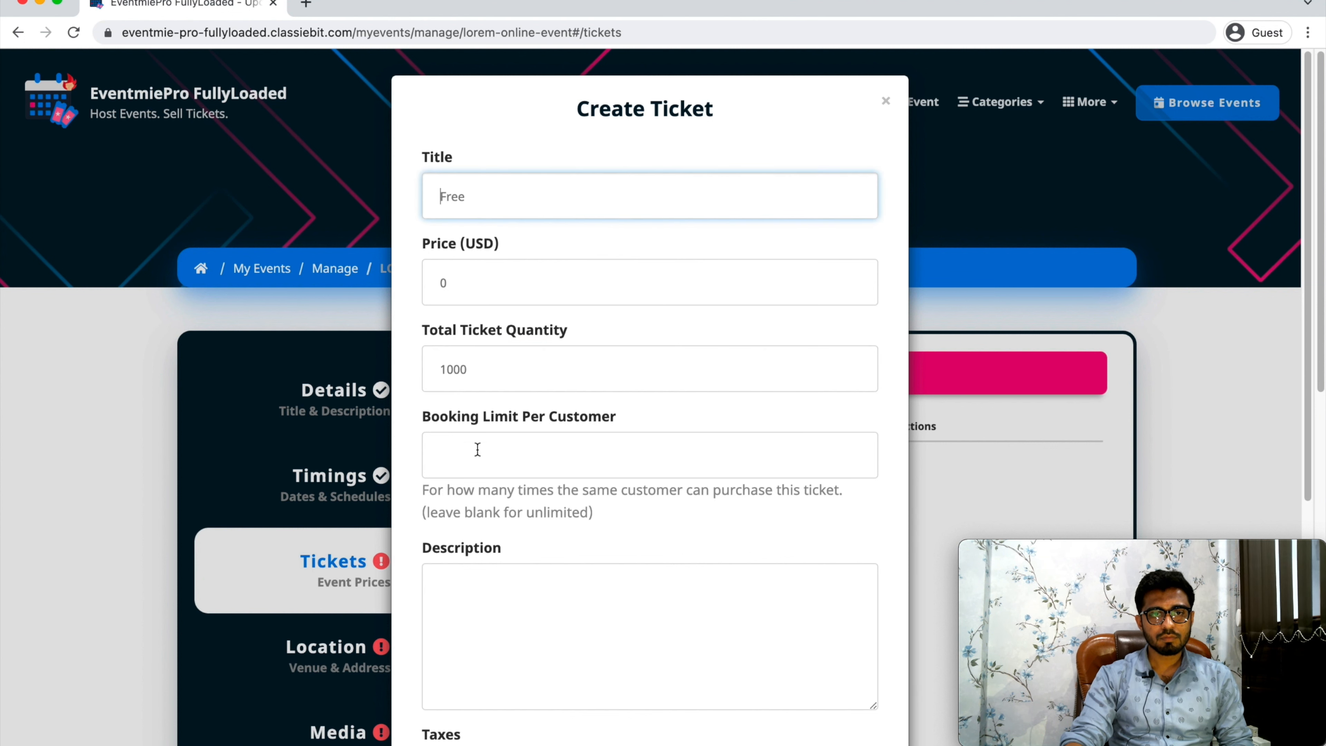
Set the ticket's booking limit per customer to 5 and its description to "Ticket info or ammenities".
click(495, 455)
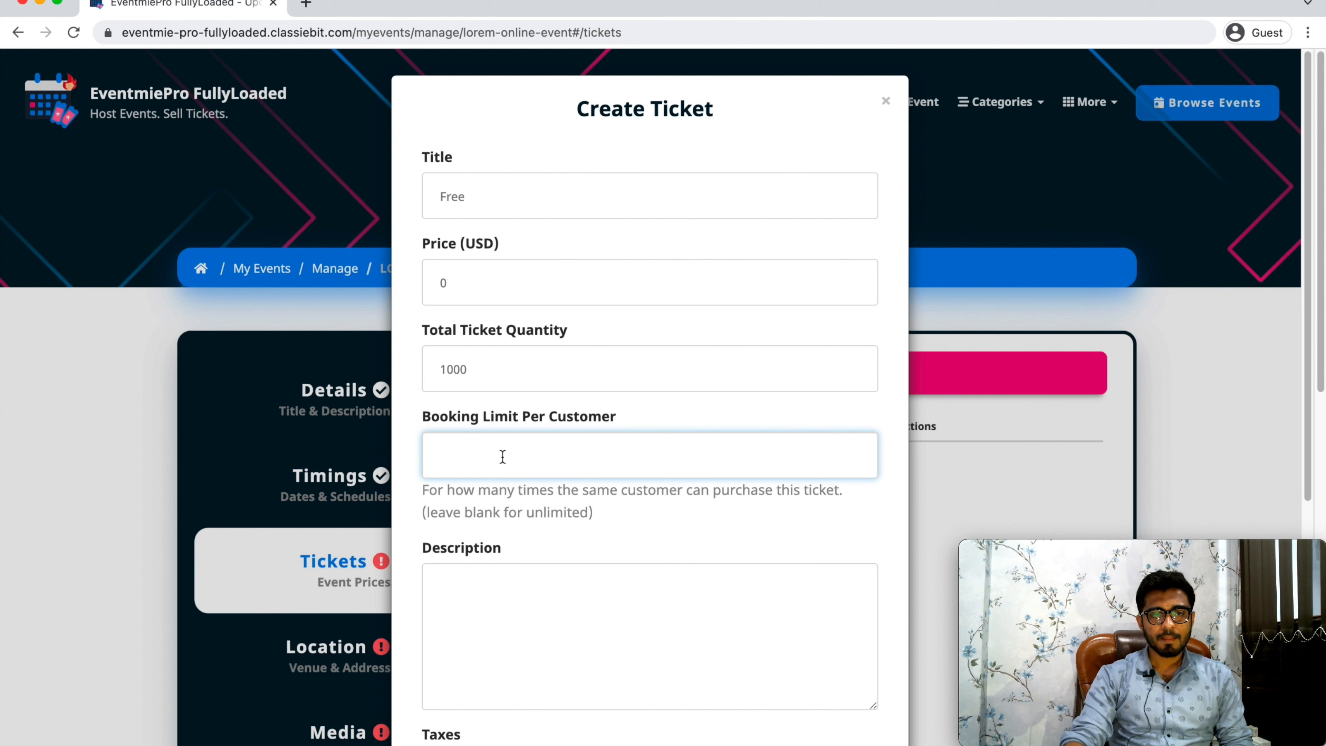
scroll(522, 469, down, 7)
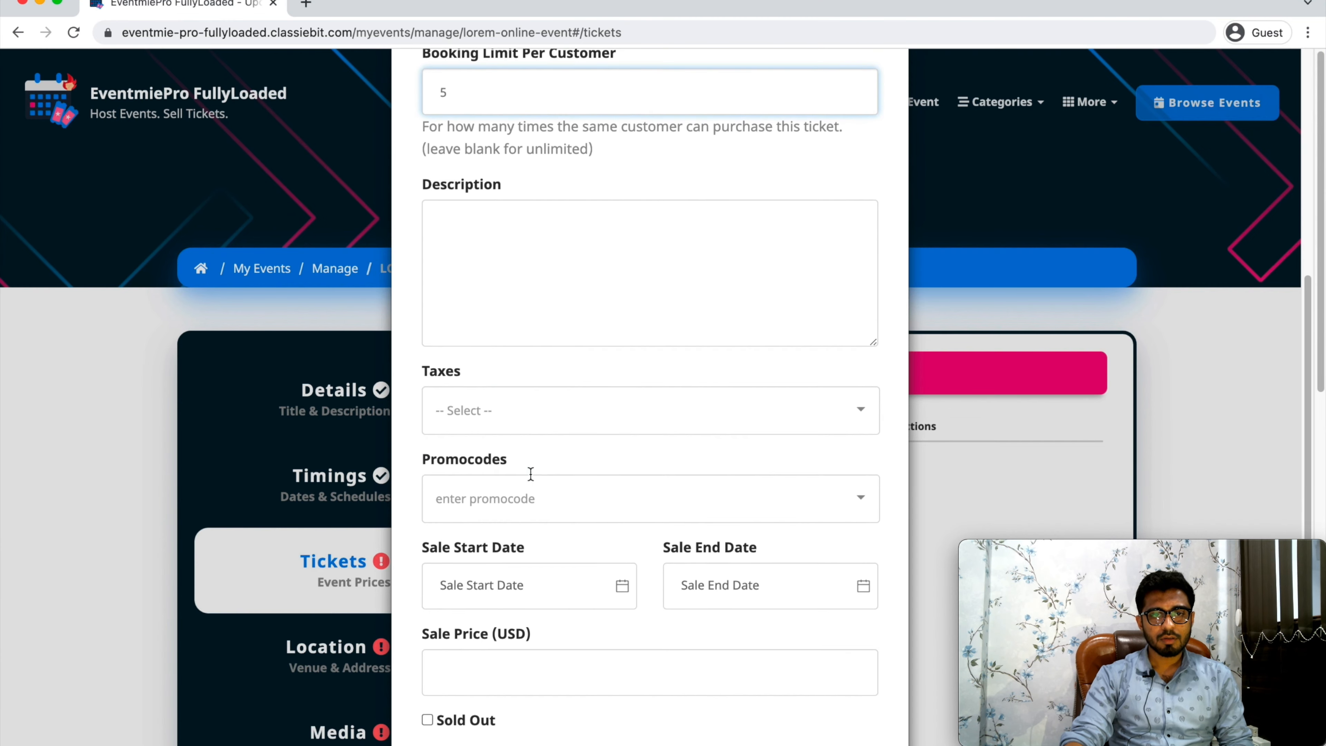
click(629, 270)
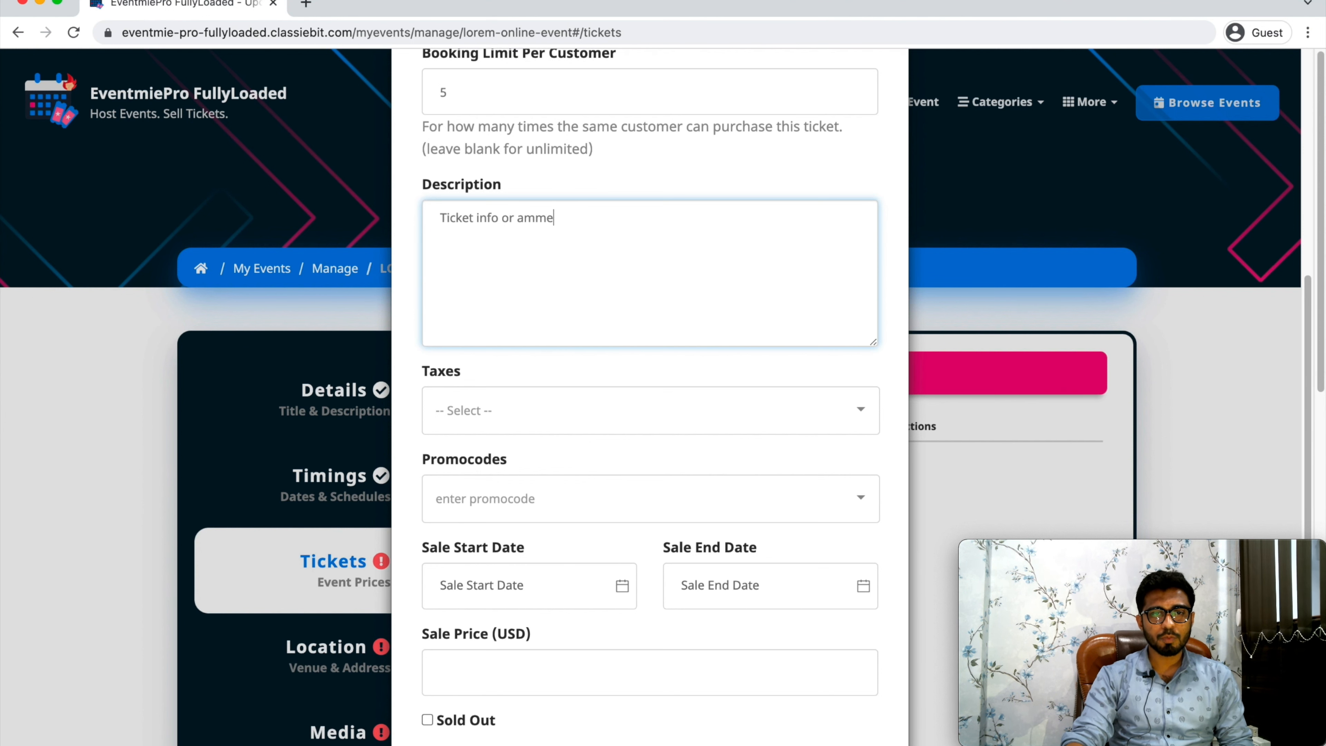
Review the ticket's tax and promocode choices without selecting any, and save the ticket.
scroll(575, 339, down, 1)
click(556, 359)
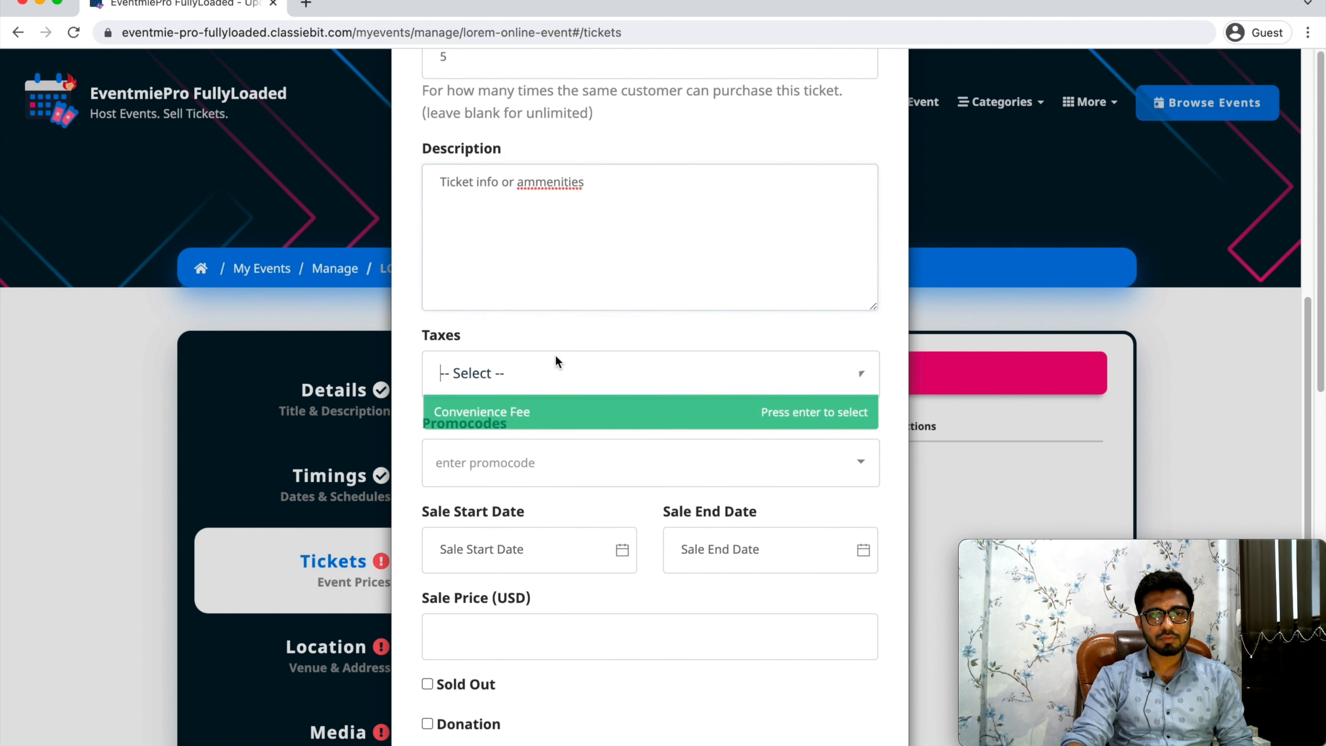
click(597, 327)
click(549, 444)
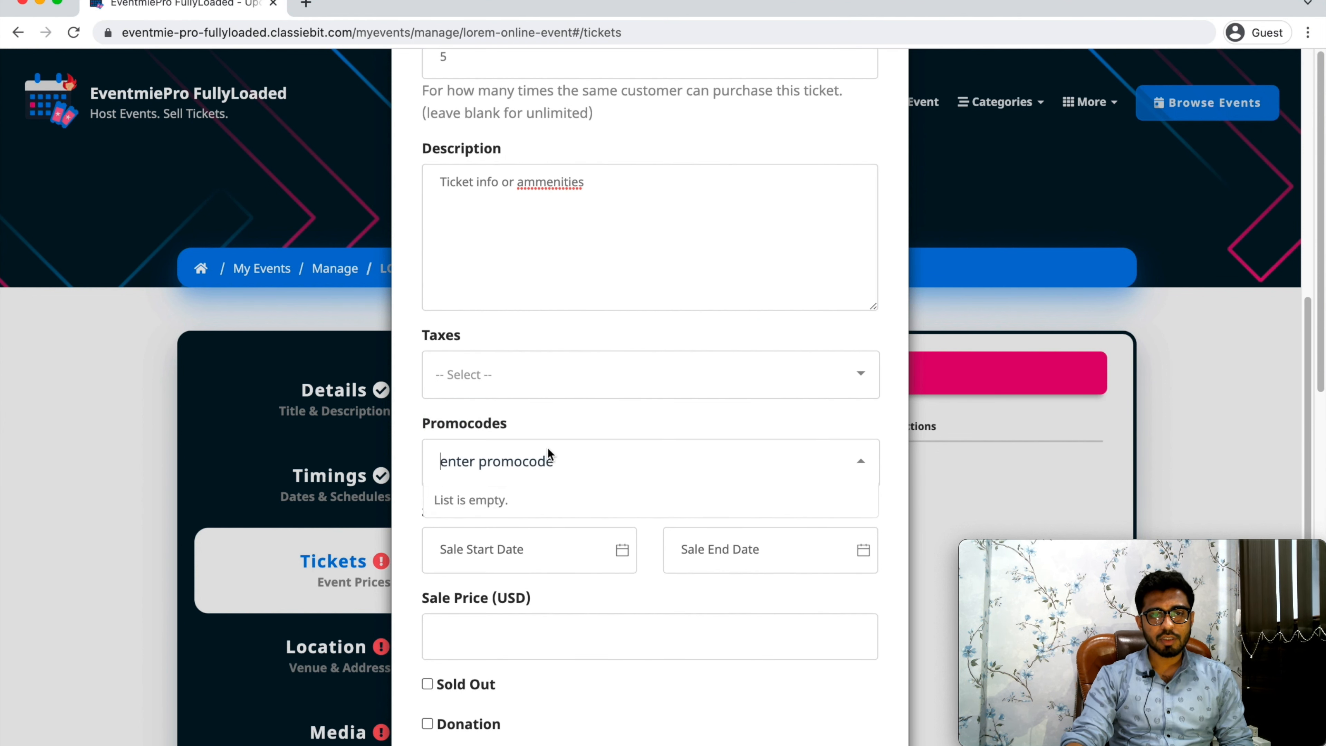
click(582, 415)
scroll(581, 613, down, 1)
scroll(581, 614, down, 2)
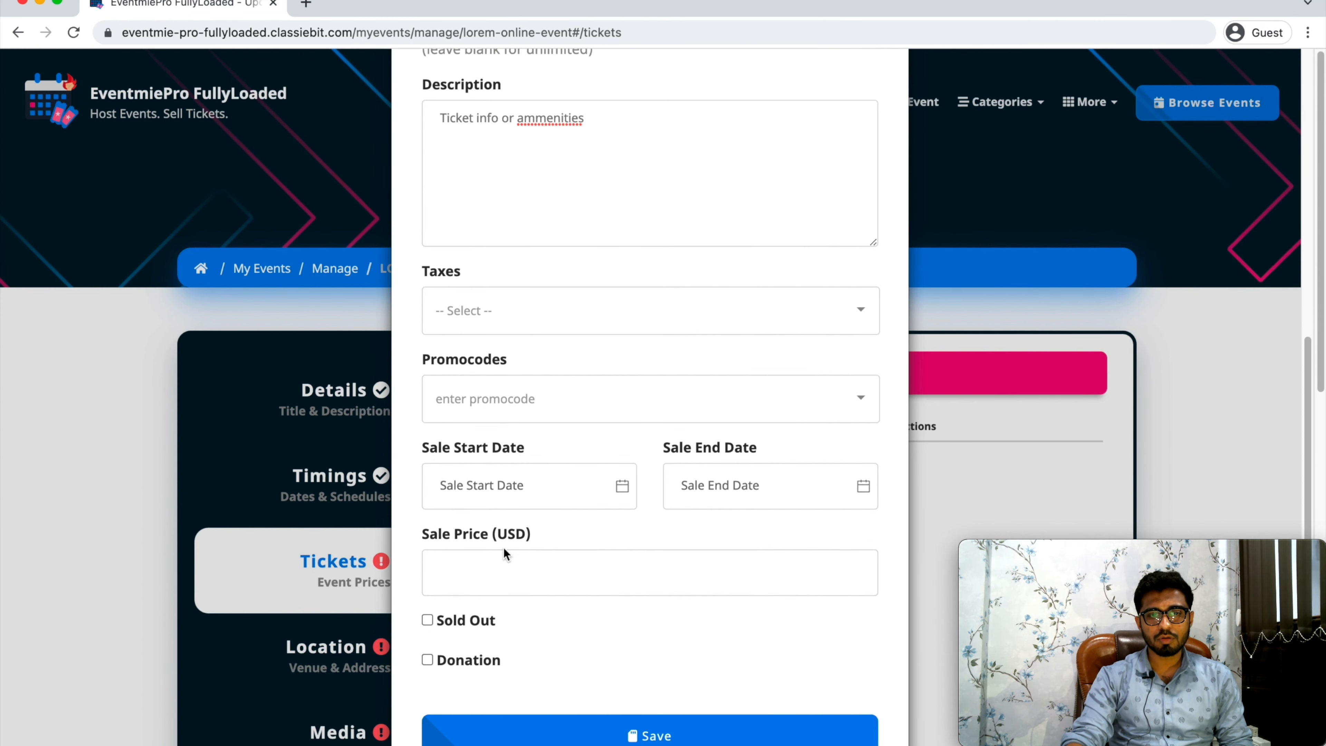
click(580, 737)
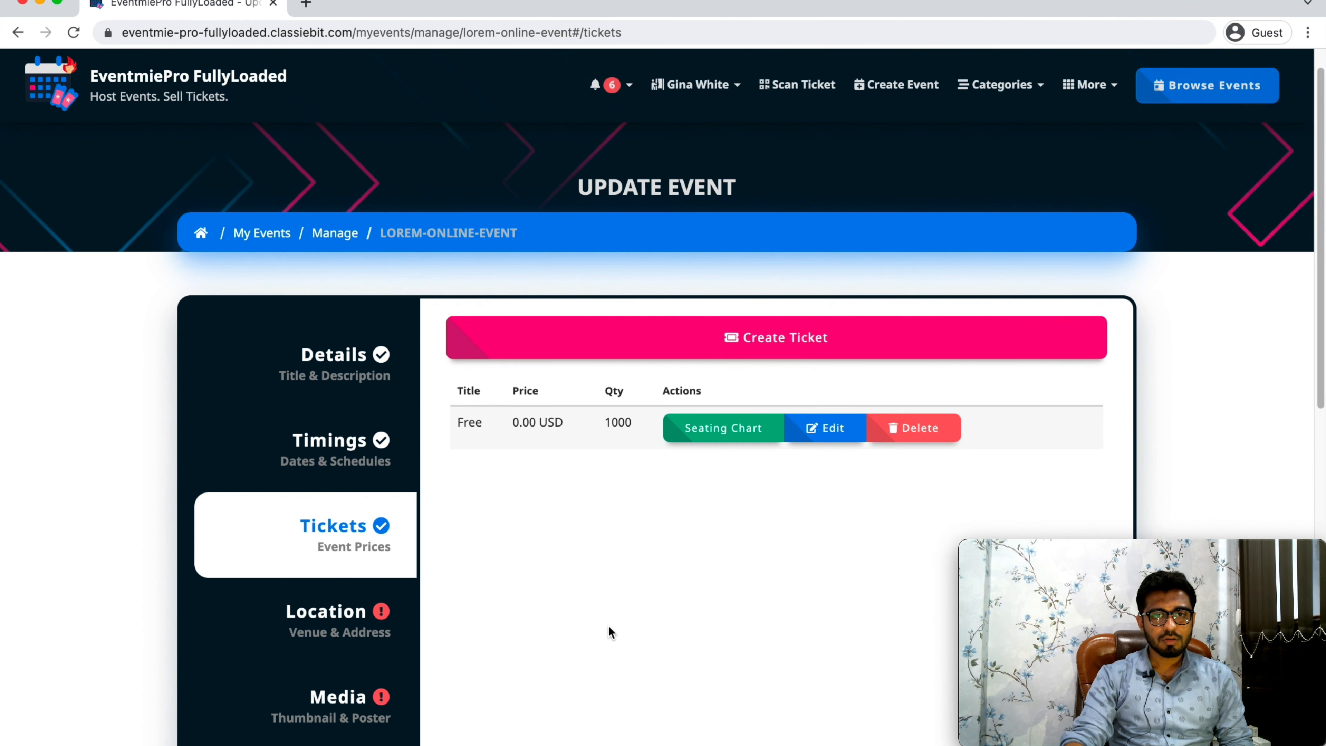
Mark the event as an online event in its location settings.
click(344, 624)
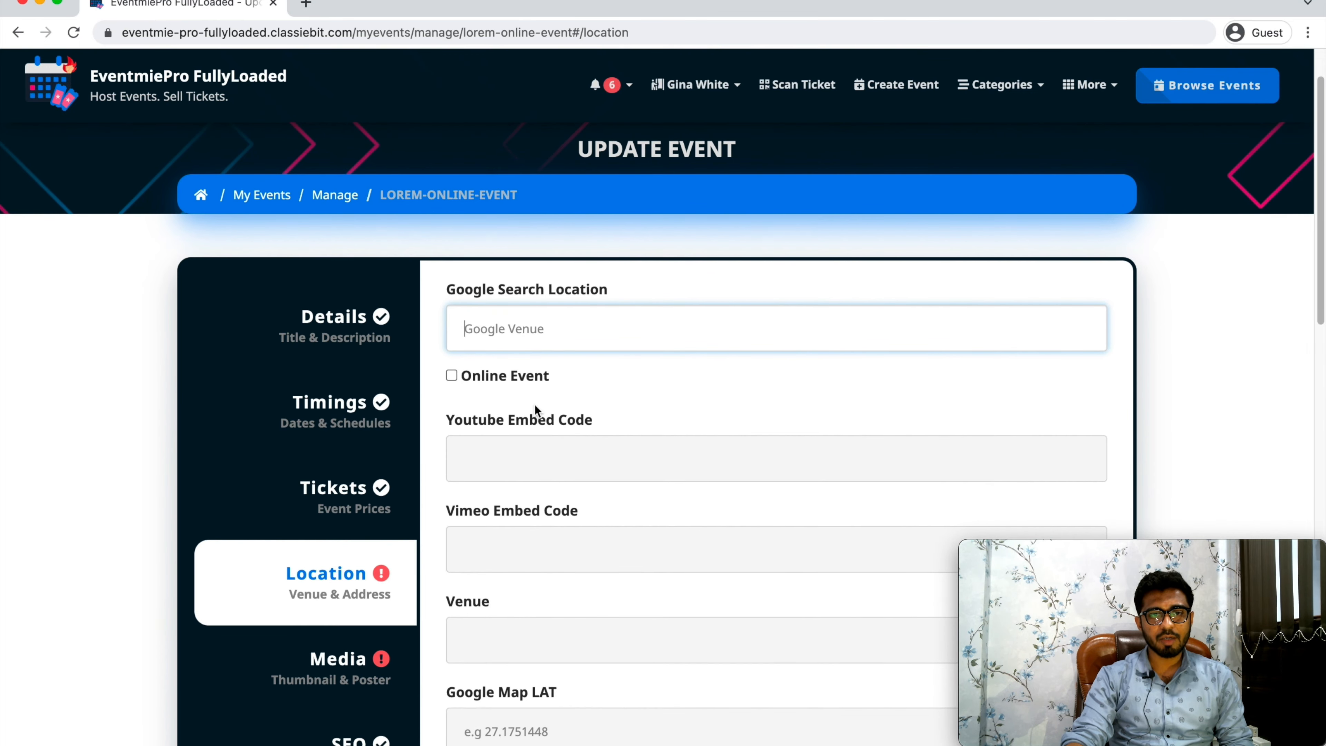
scroll(499, 391, down, 2)
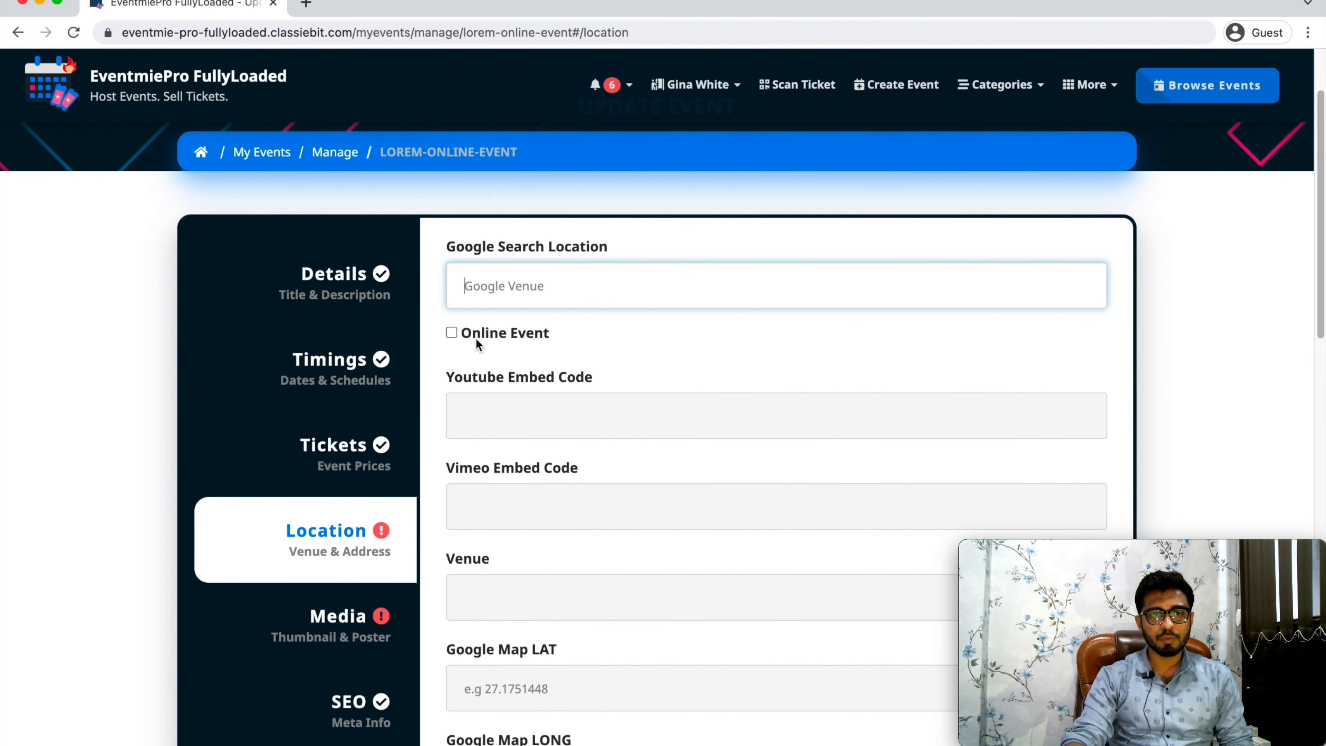
click(451, 333)
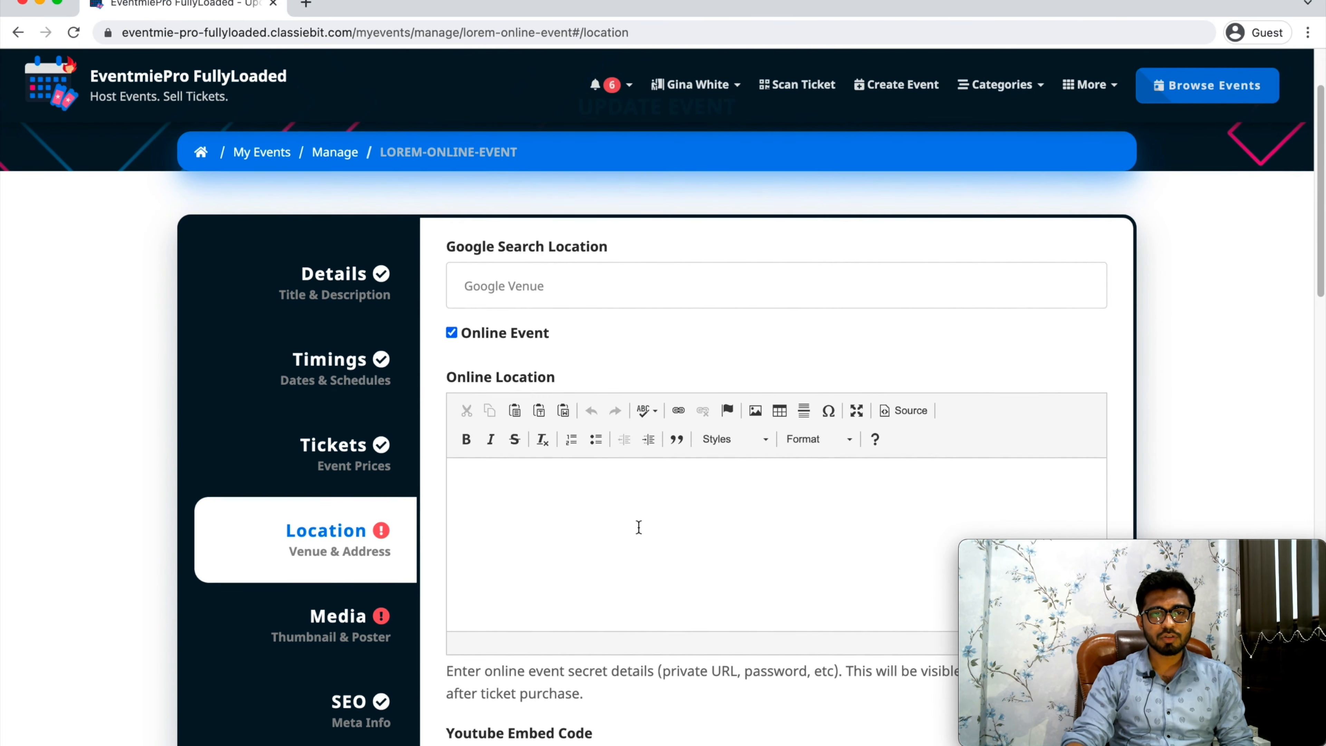
Enter "Lorem lipsum" as the online location details, replacing the trial text.
scroll(637, 527, down, 3)
click(732, 429)
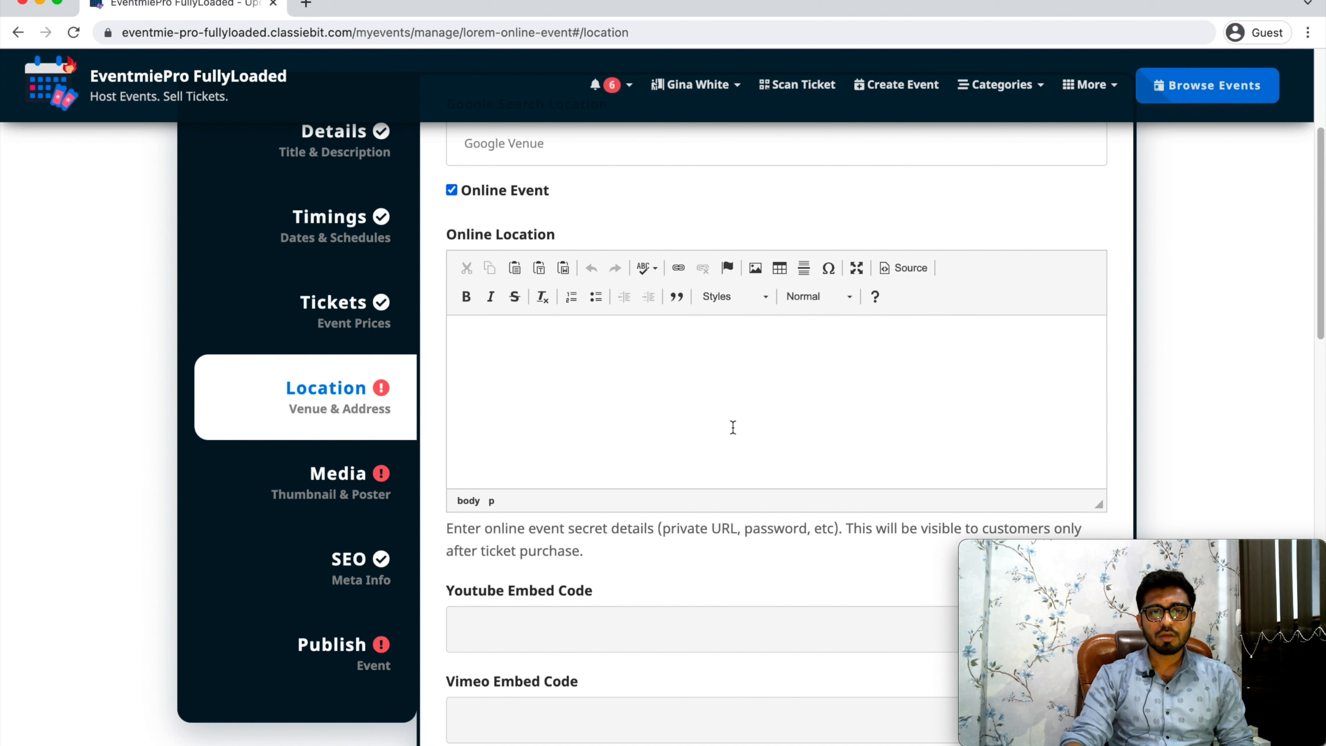
text(Lorem)
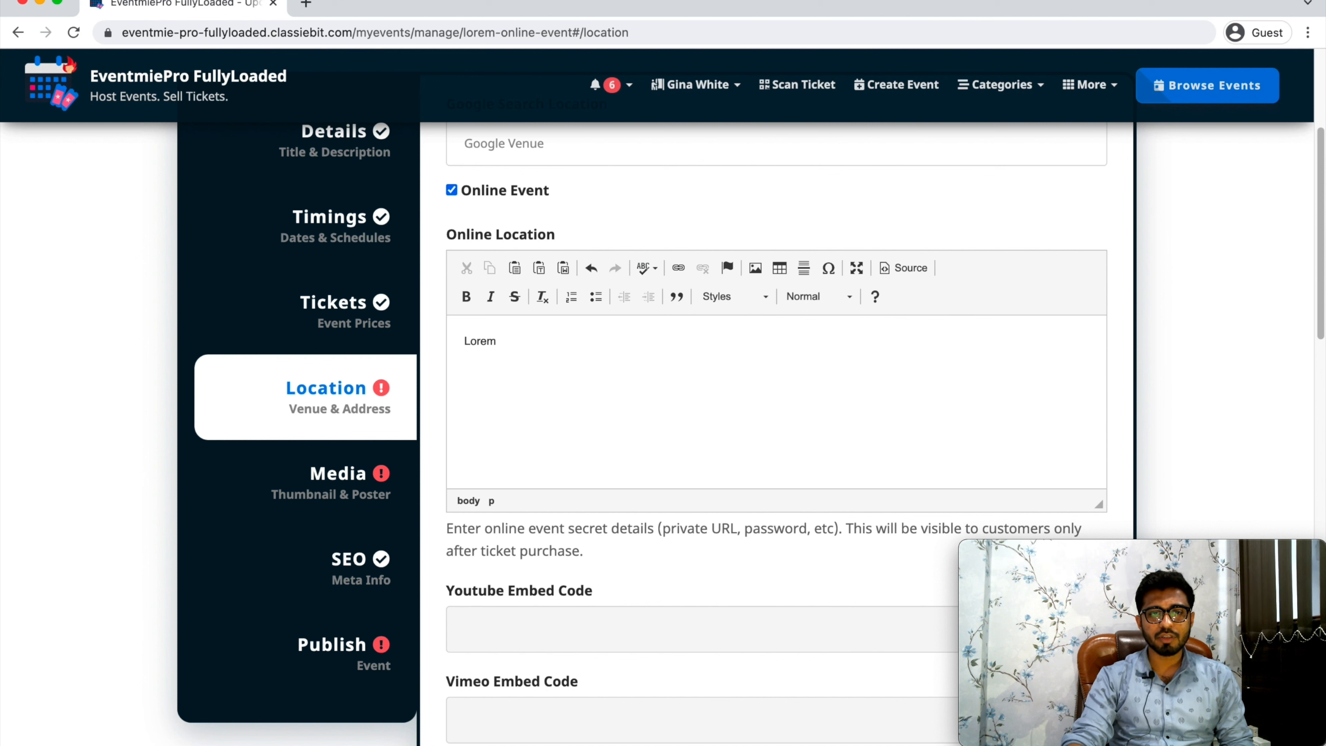
key(super+a)
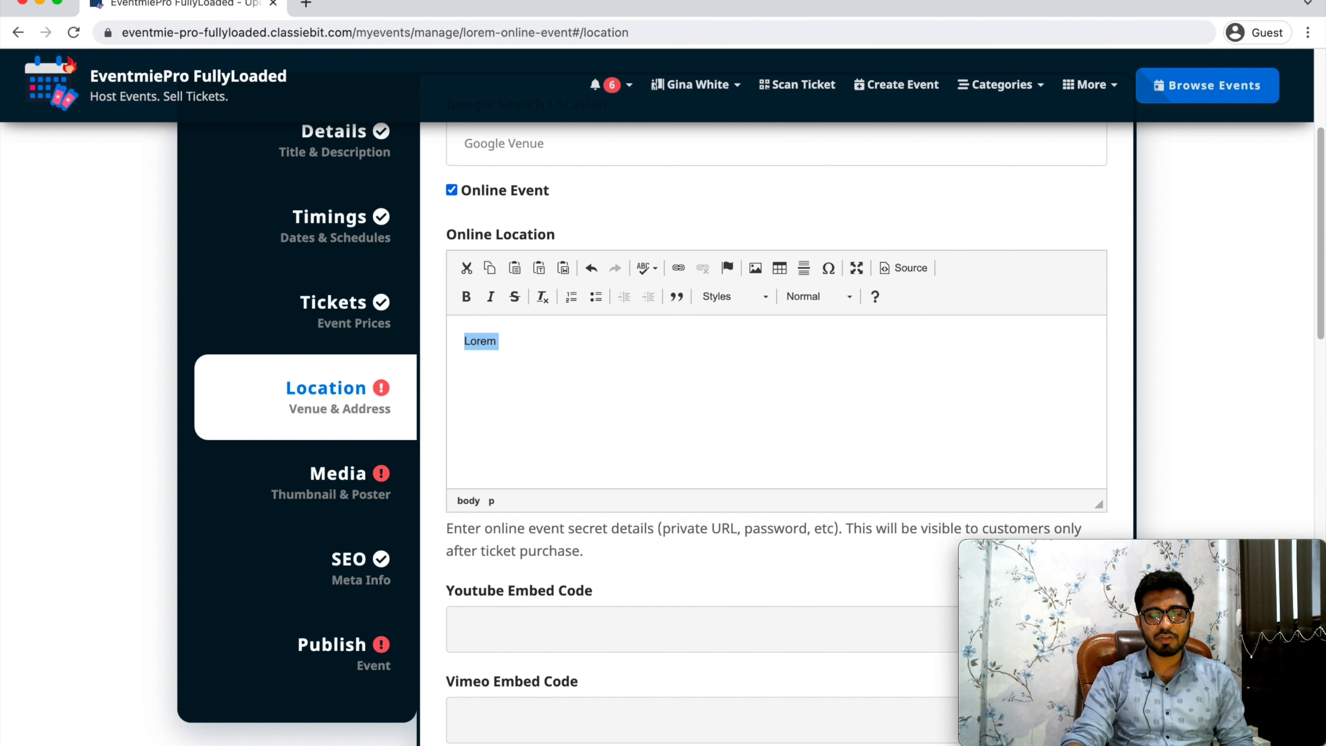
text(Zoom)
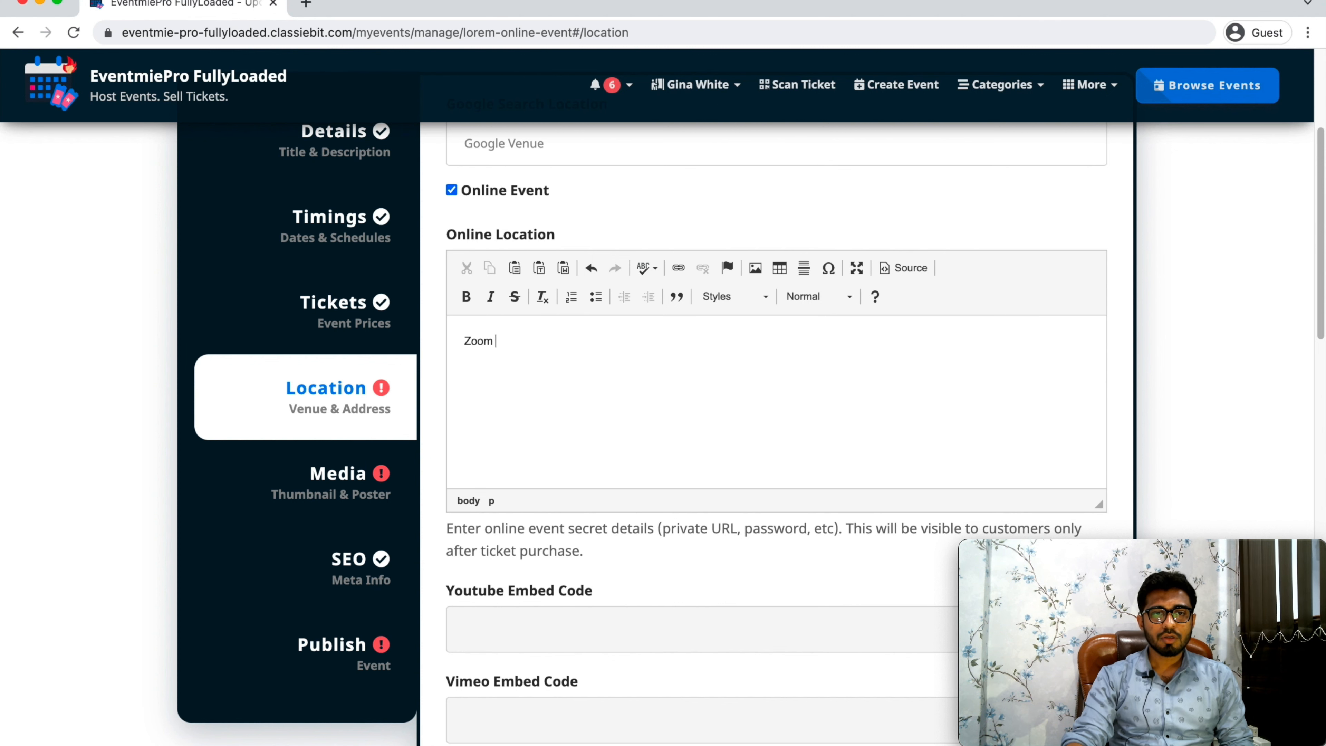
key(super+a)
key(BackSpace)
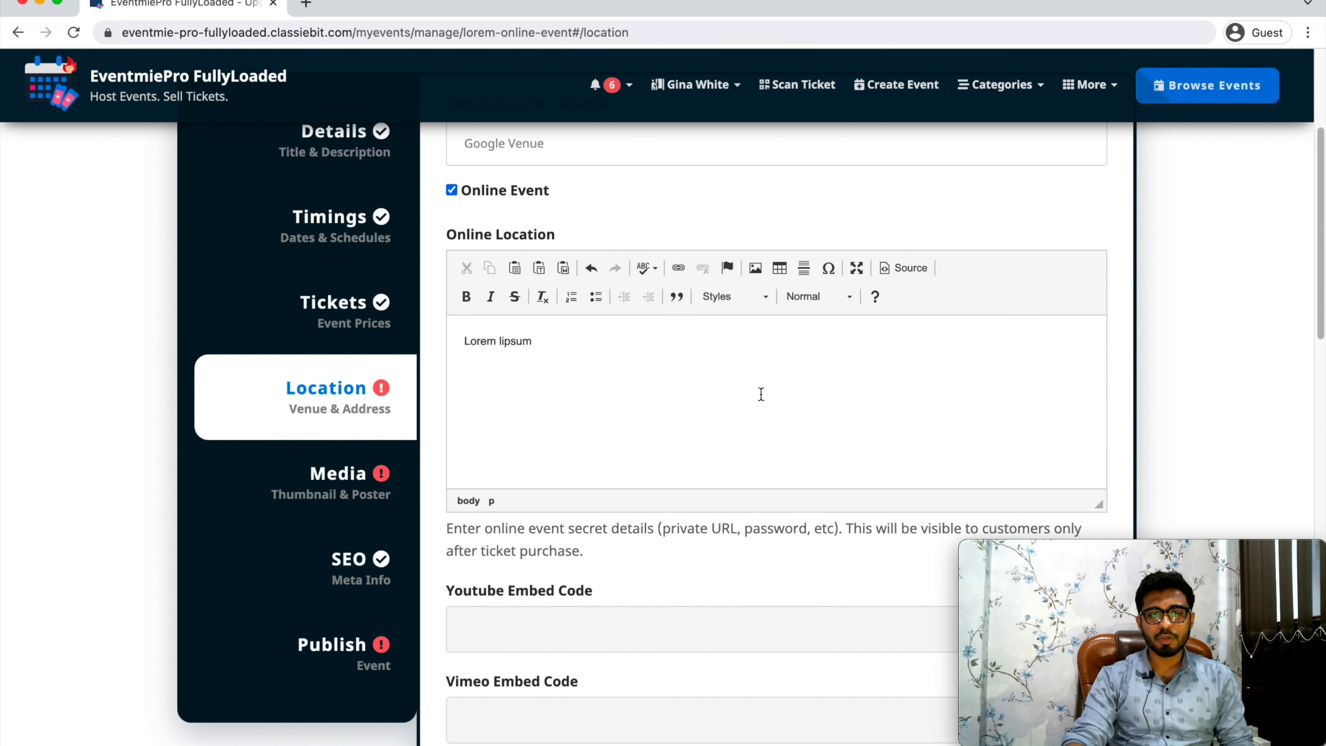
Add the YouTube and Vimeo video embed codes to the event's online location and save it with the venue Online.
scroll(761, 394, down, 5)
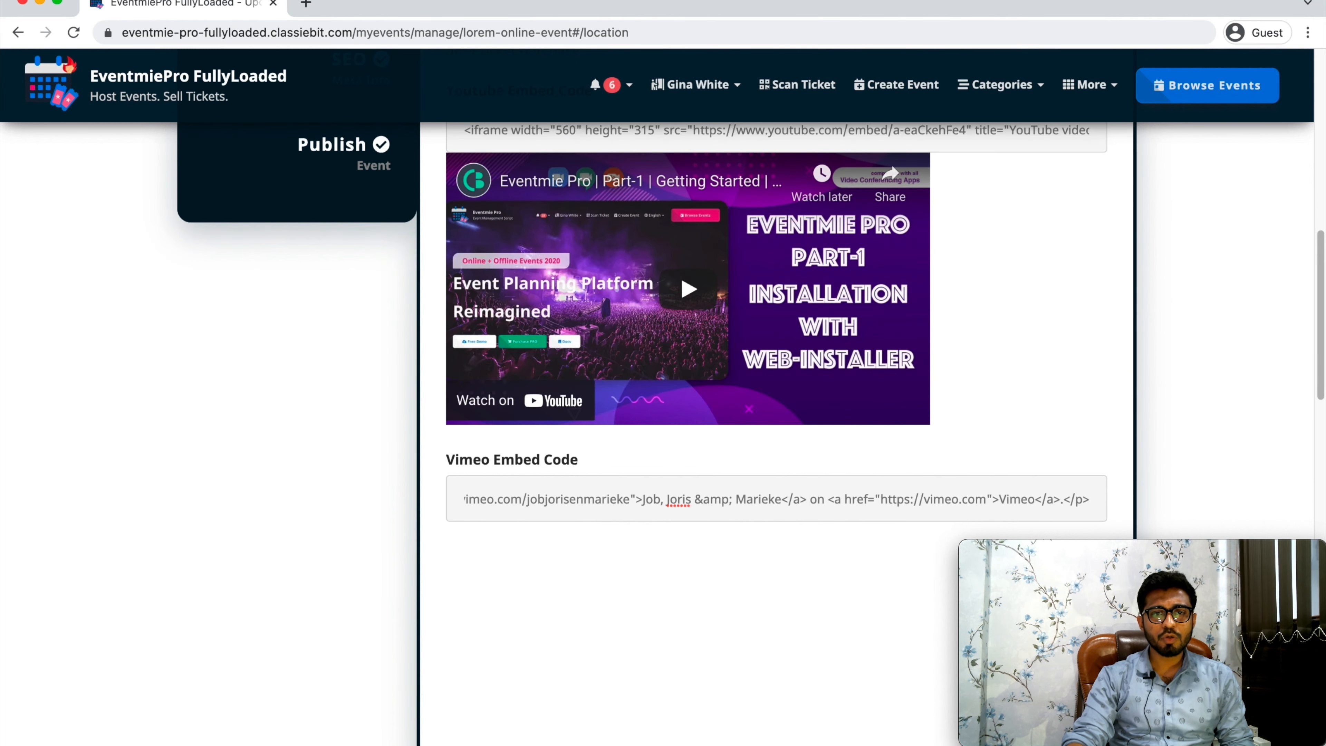
scroll(778, 434, down, 3)
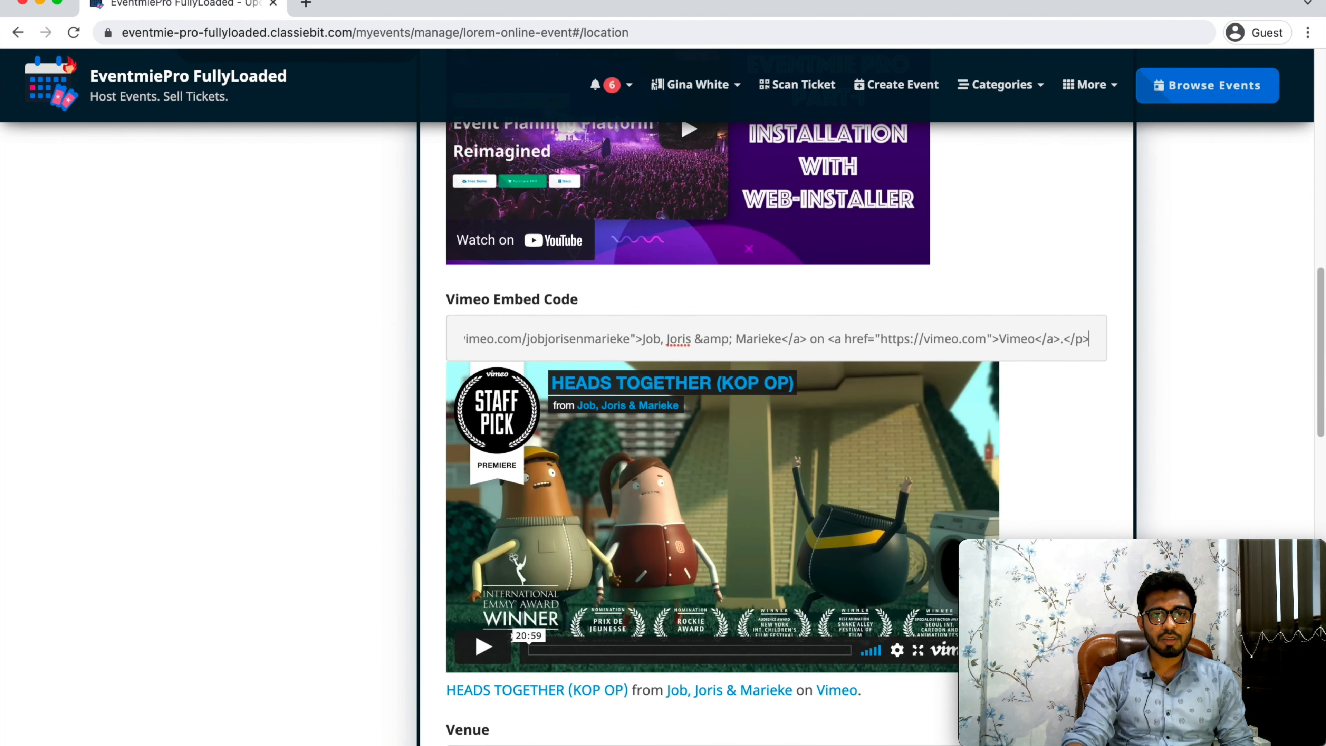
scroll(777, 433, up, 10)
scroll(778, 434, down, 2)
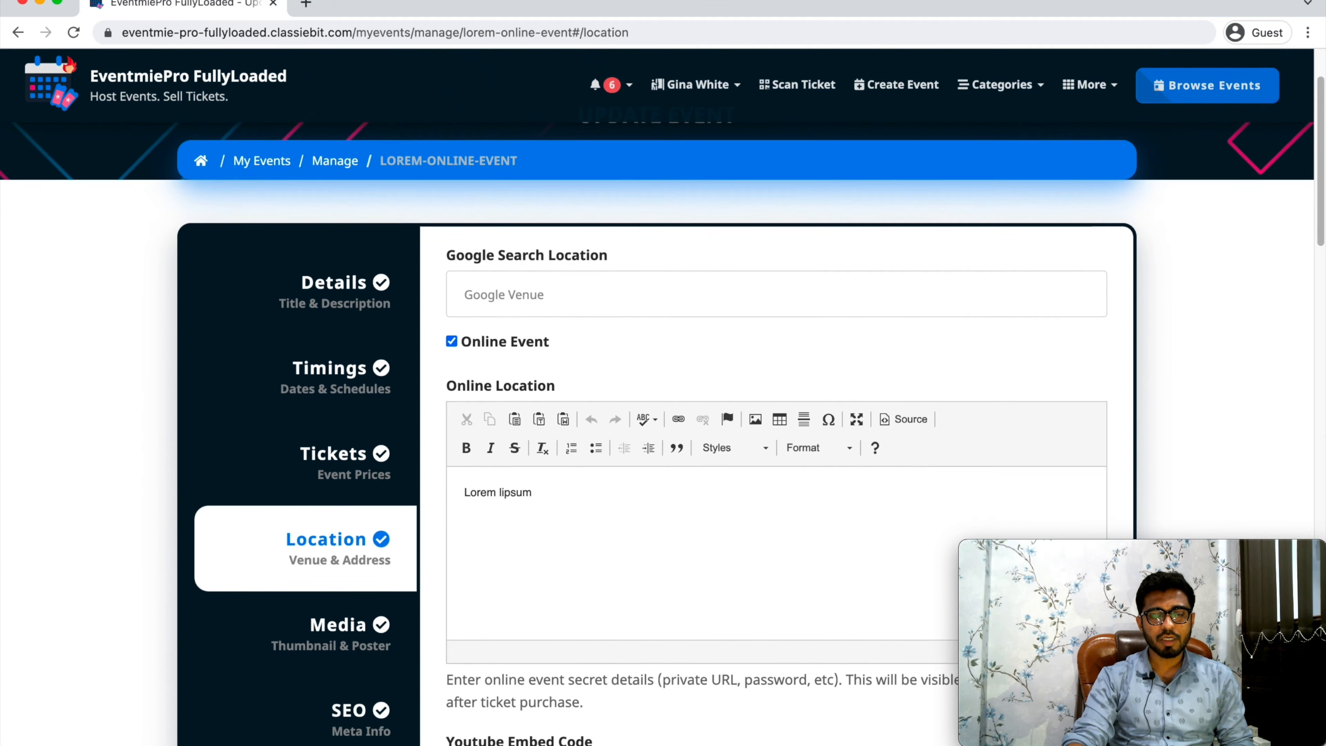
scroll(580, 353, down, 7)
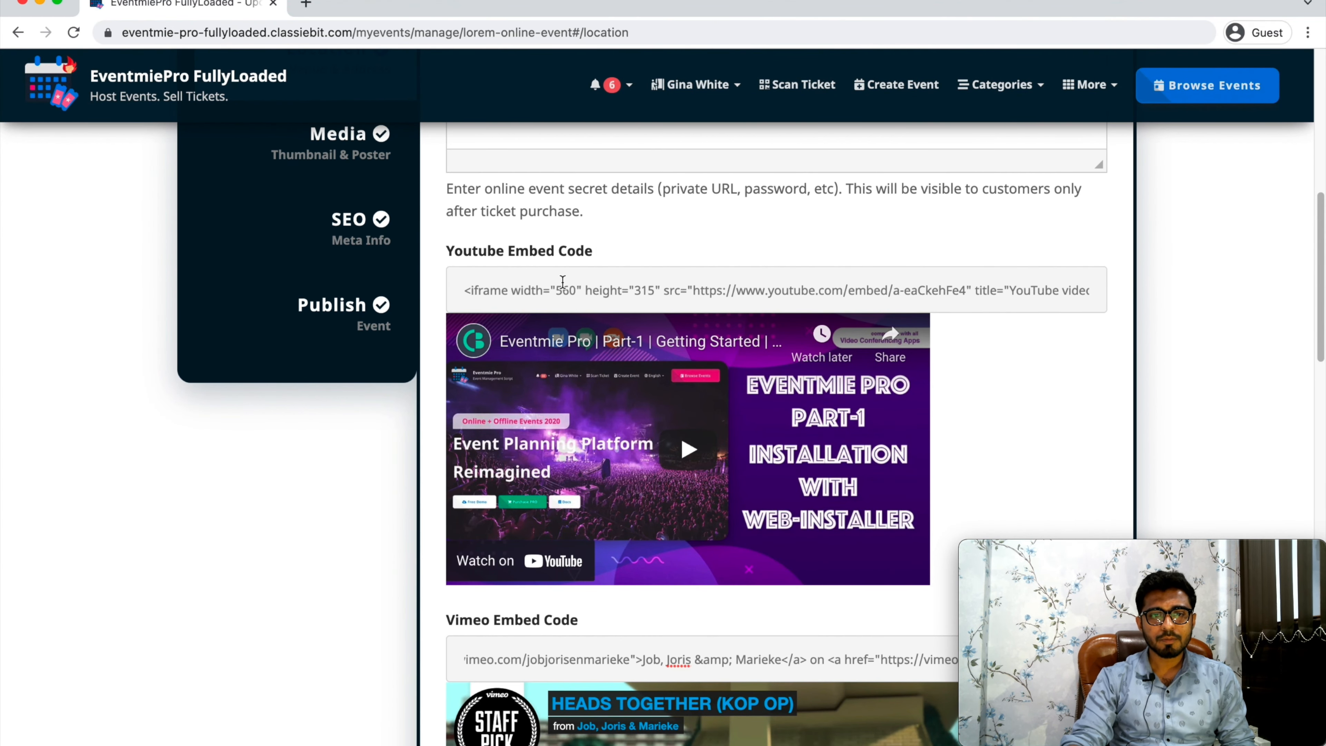
scroll(562, 282, down, 8)
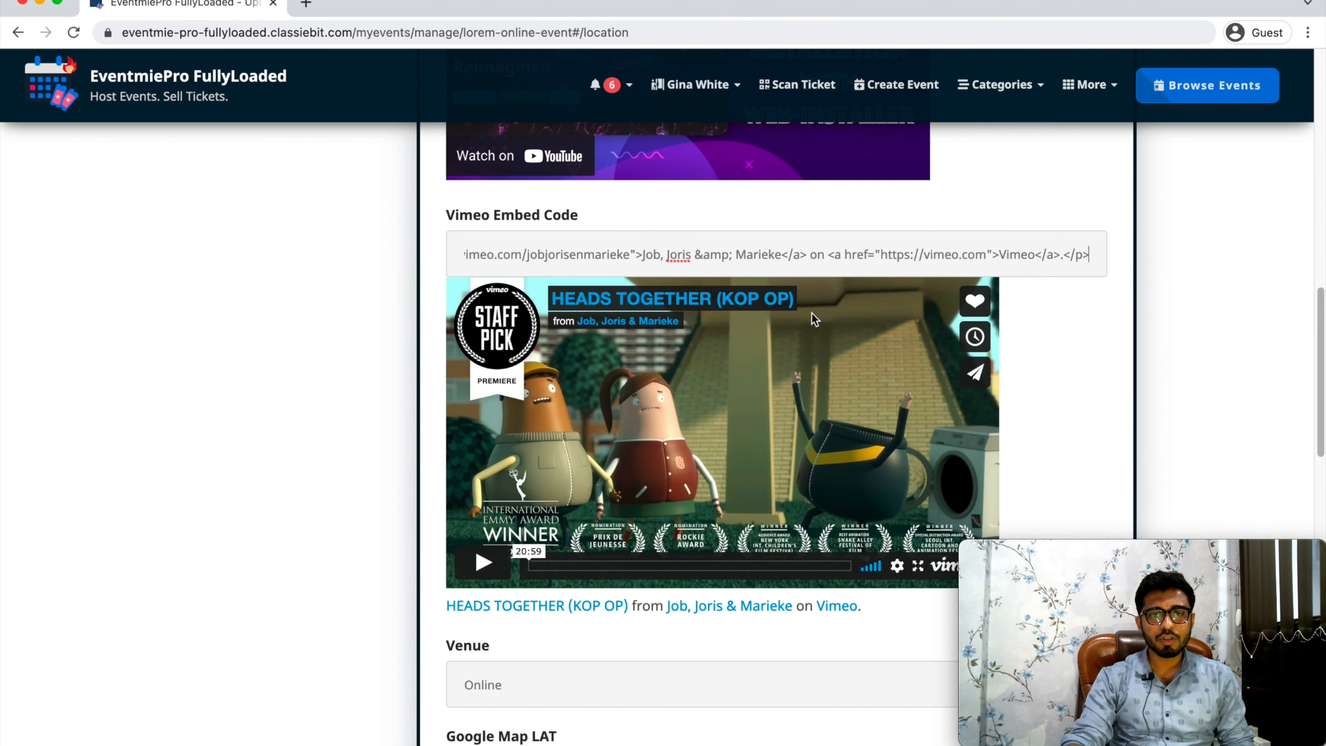
scroll(822, 432, down, 12)
click(897, 444)
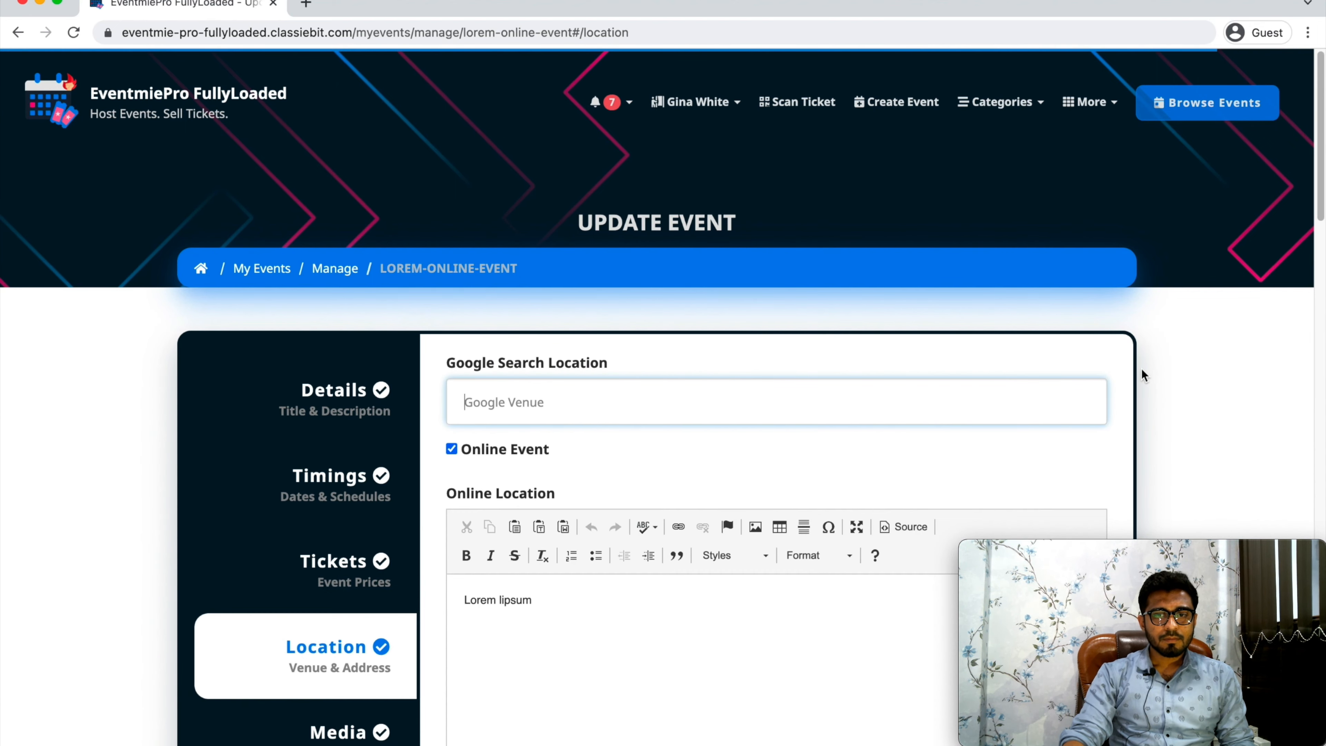
Add a thumbnail image and a poster image to the event's media, leaving the YouTube video URL empty, and save.
scroll(1141, 372, down, 1)
click(1143, 368)
scroll(453, 593, down, 3)
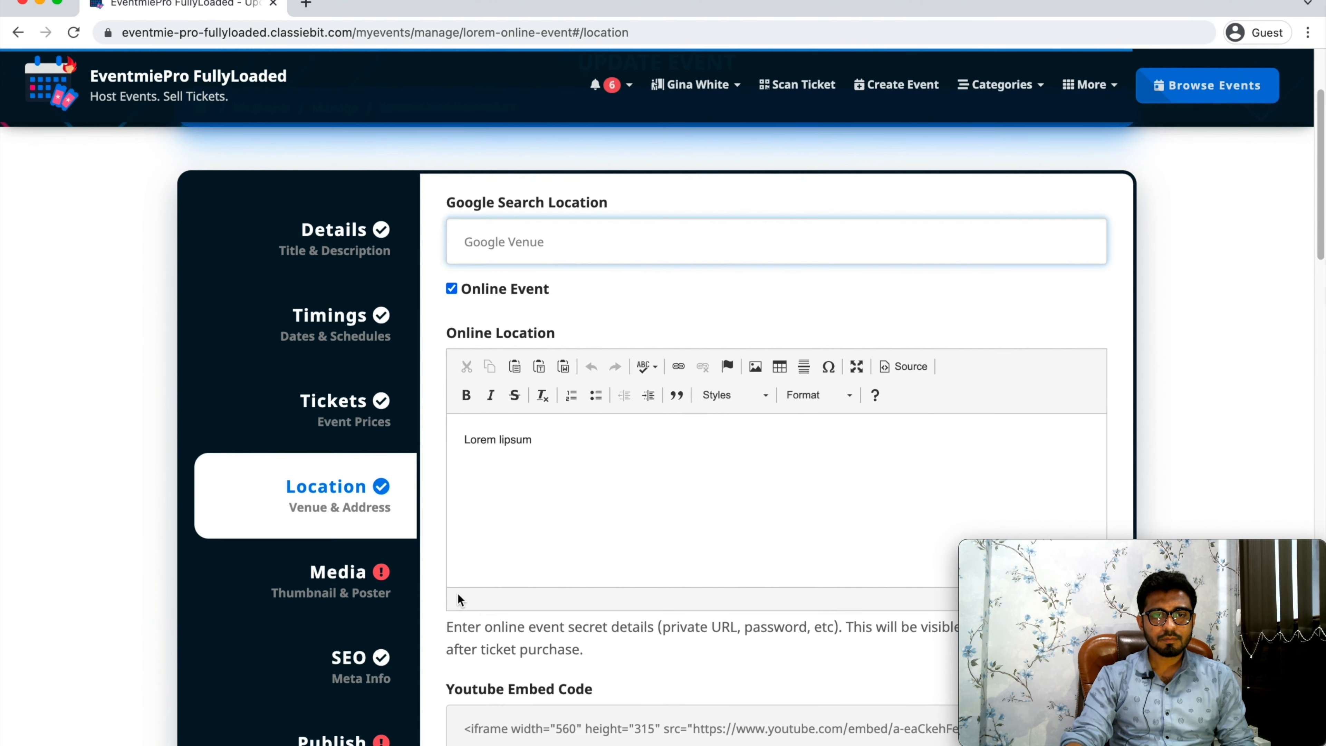
scroll(425, 603, down, 4)
click(341, 374)
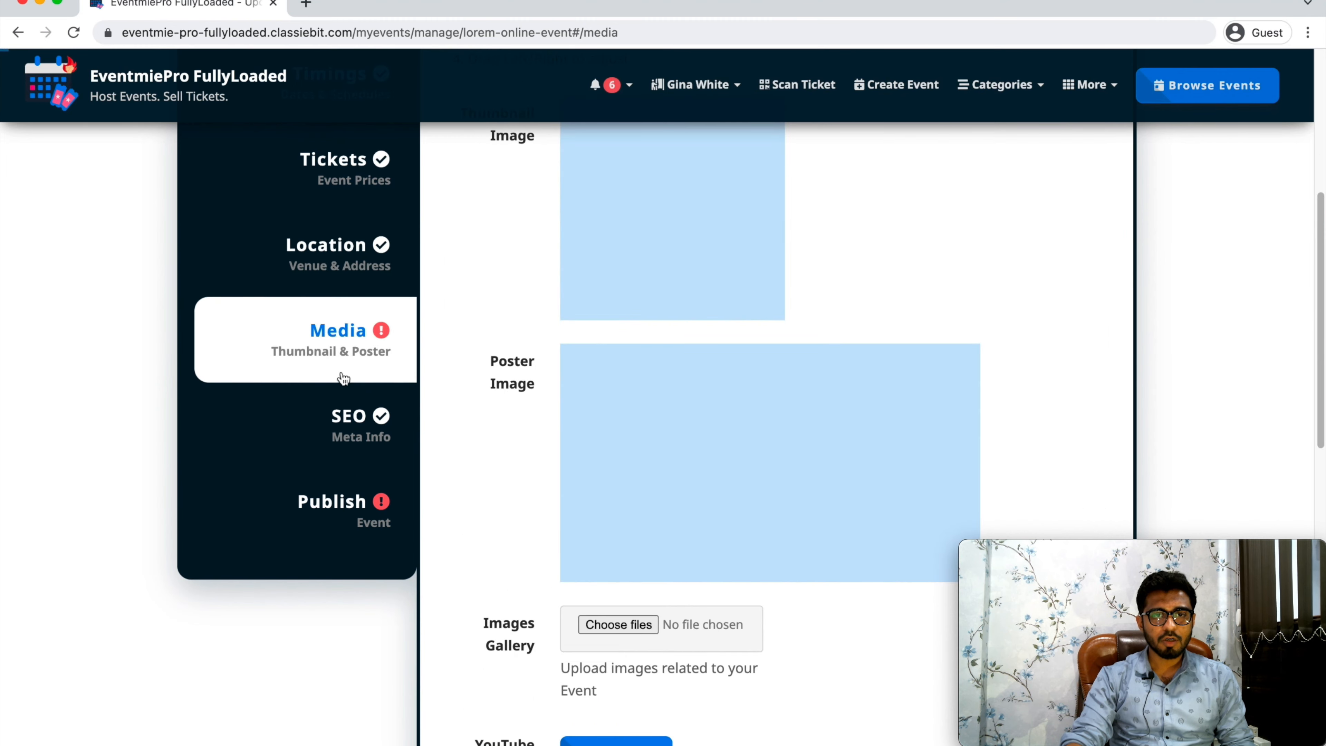
scroll(651, 510, down, 12)
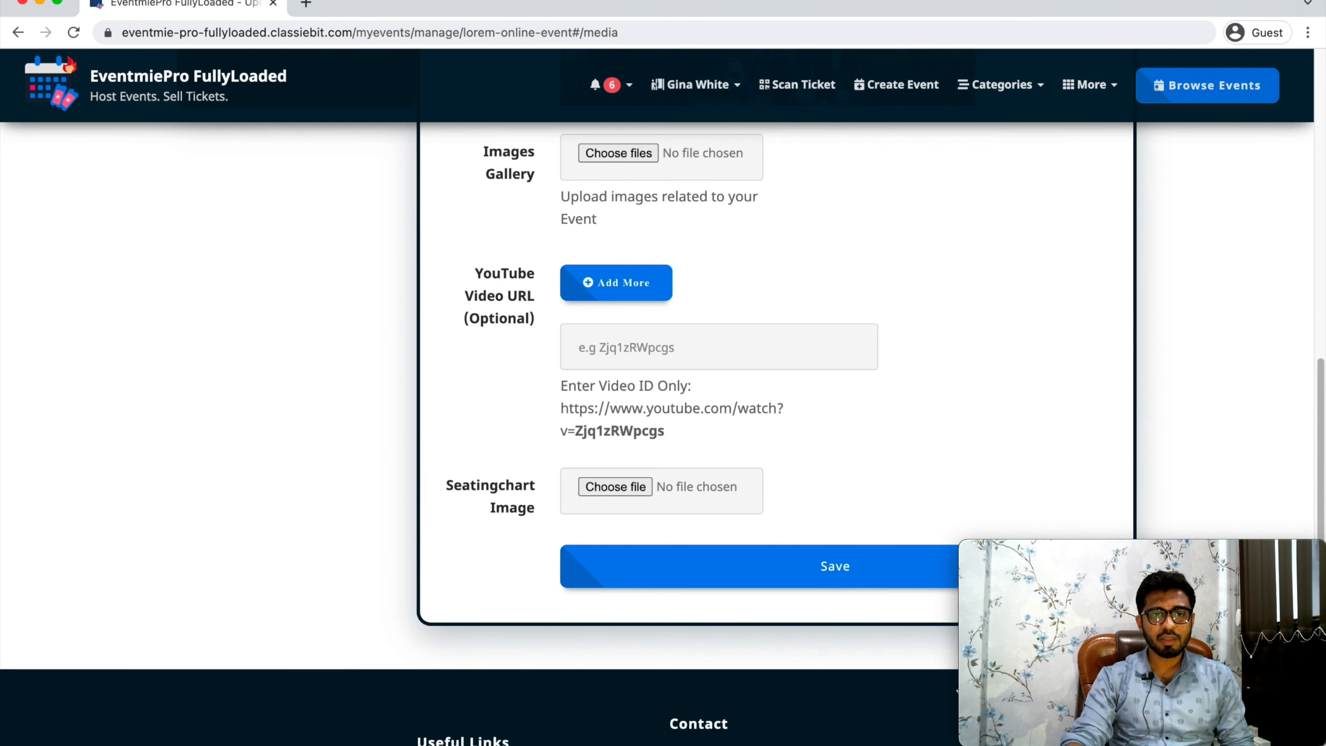
scroll(705, 478, up, 1)
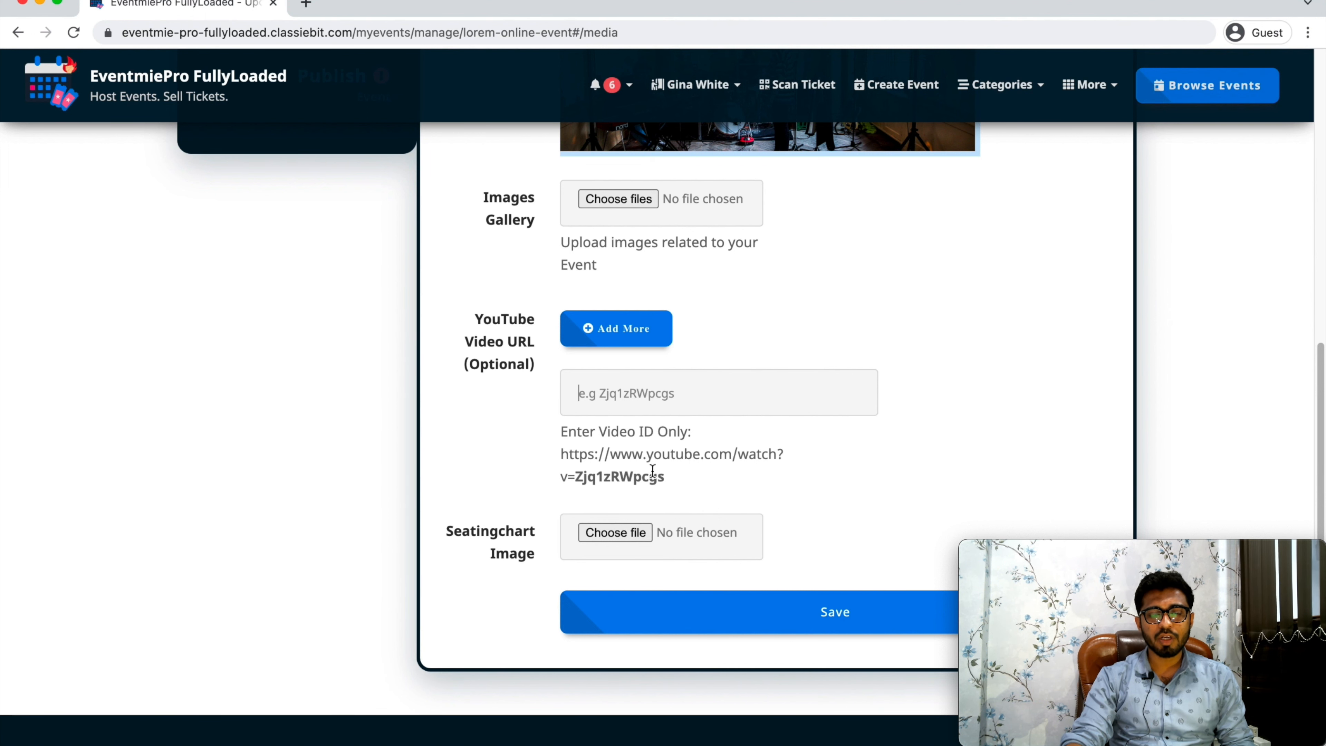
click(828, 622)
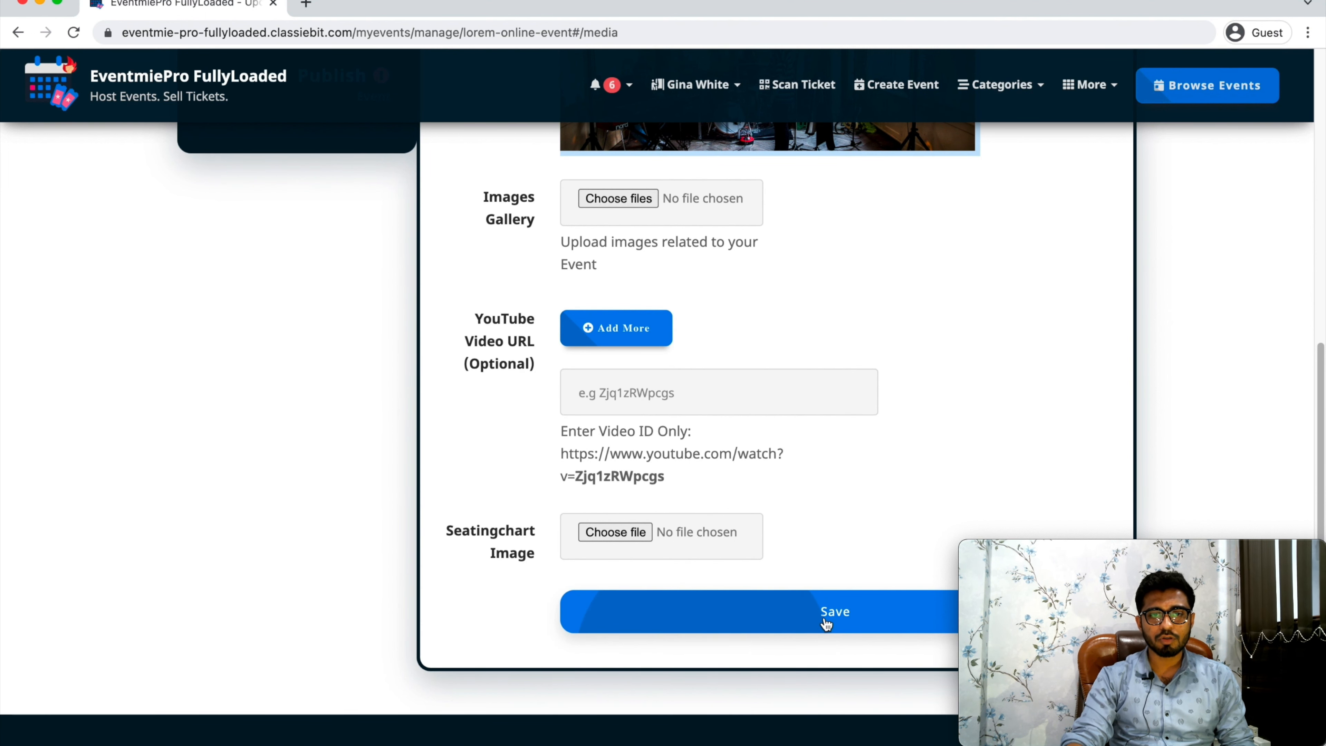
Publish the completed online event.
scroll(804, 605, up, 4)
scroll(758, 567, up, 1)
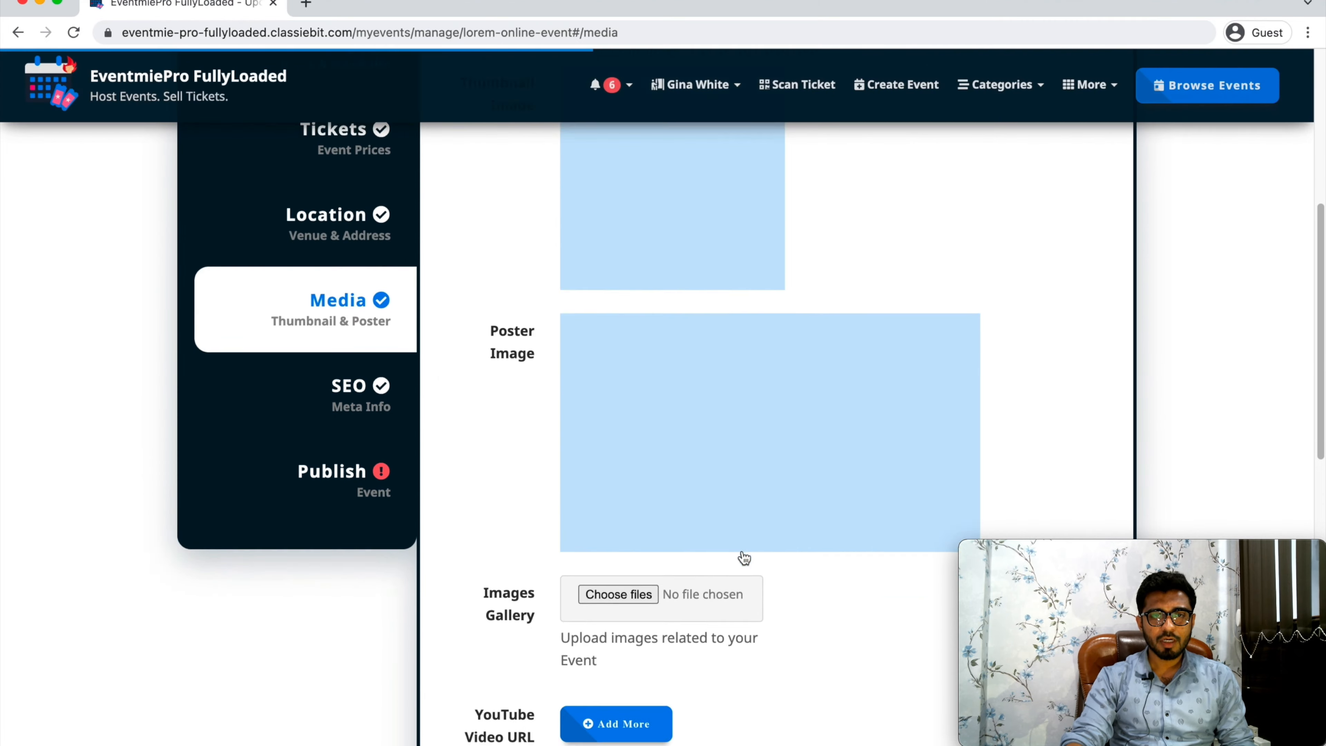
click(359, 325)
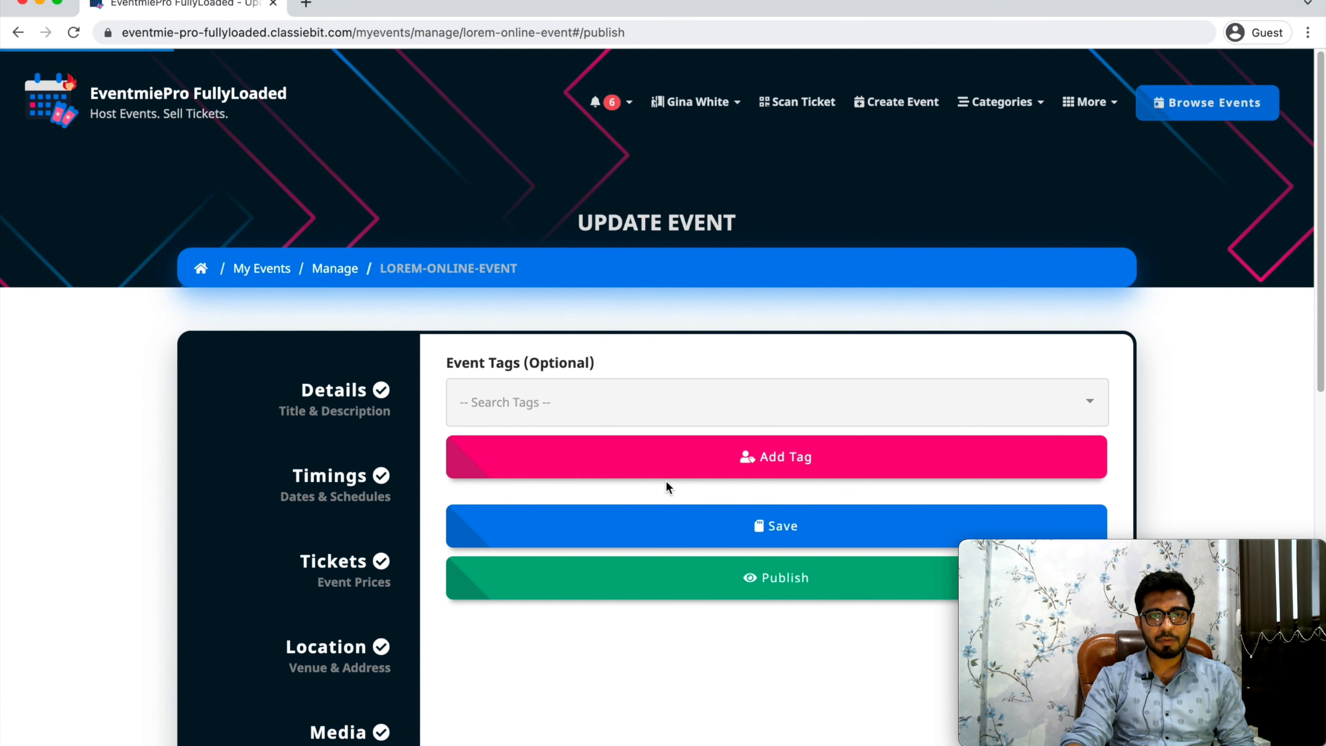
click(793, 535)
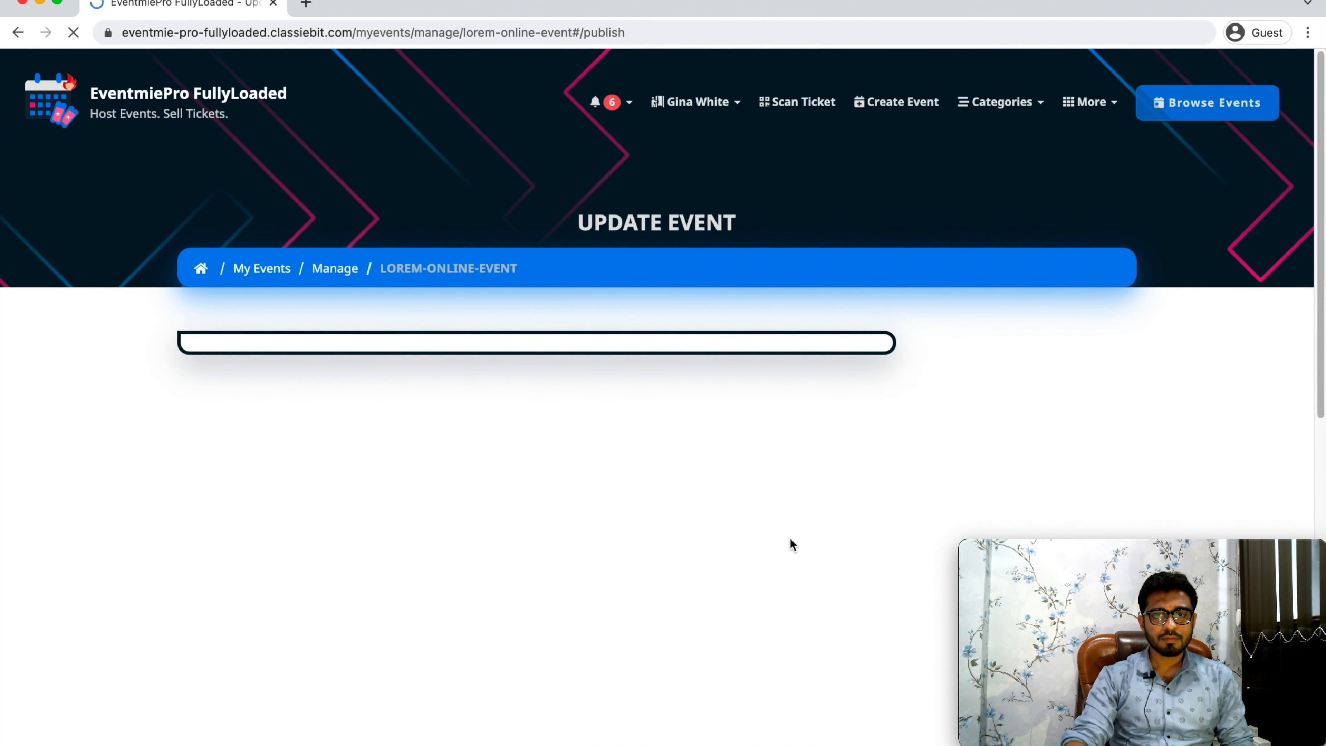
click(785, 584)
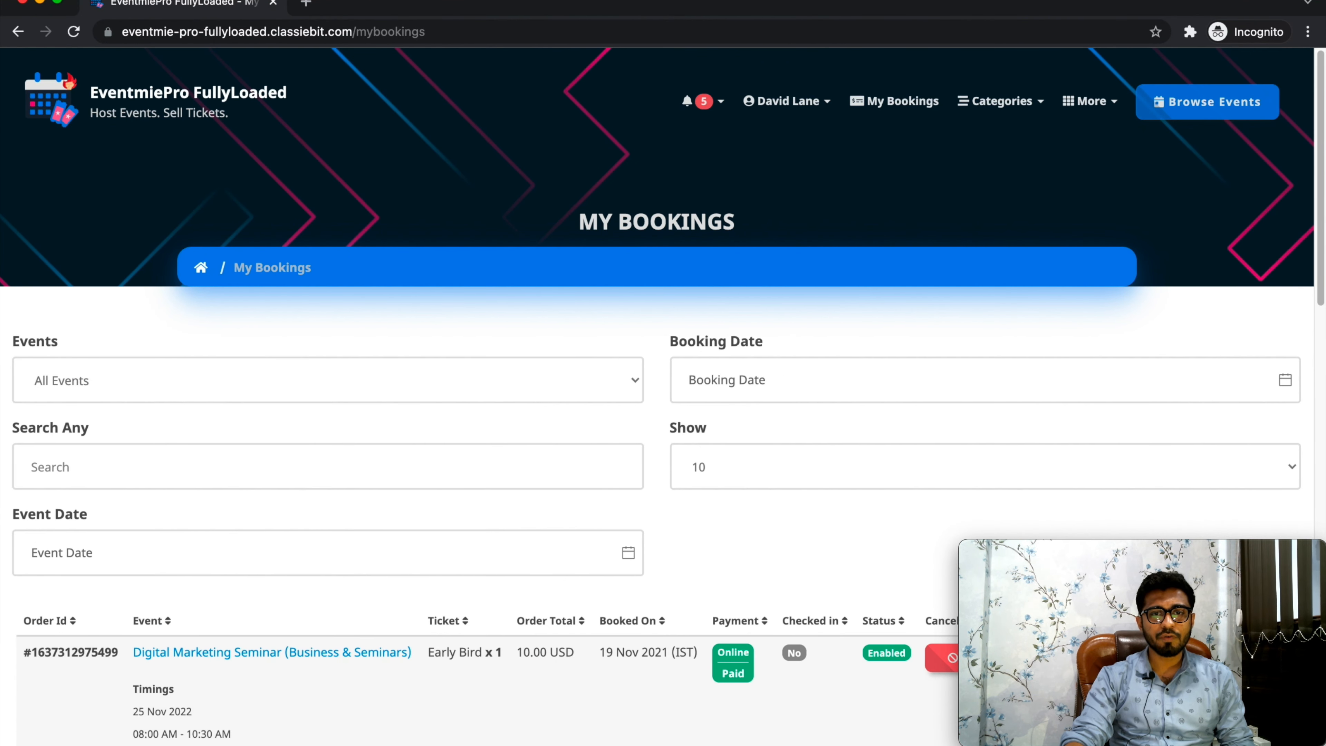
In the customer's incognito session, browse to Lorem Online Event and open the checkout for 25 Nov 2022.
click(1209, 114)
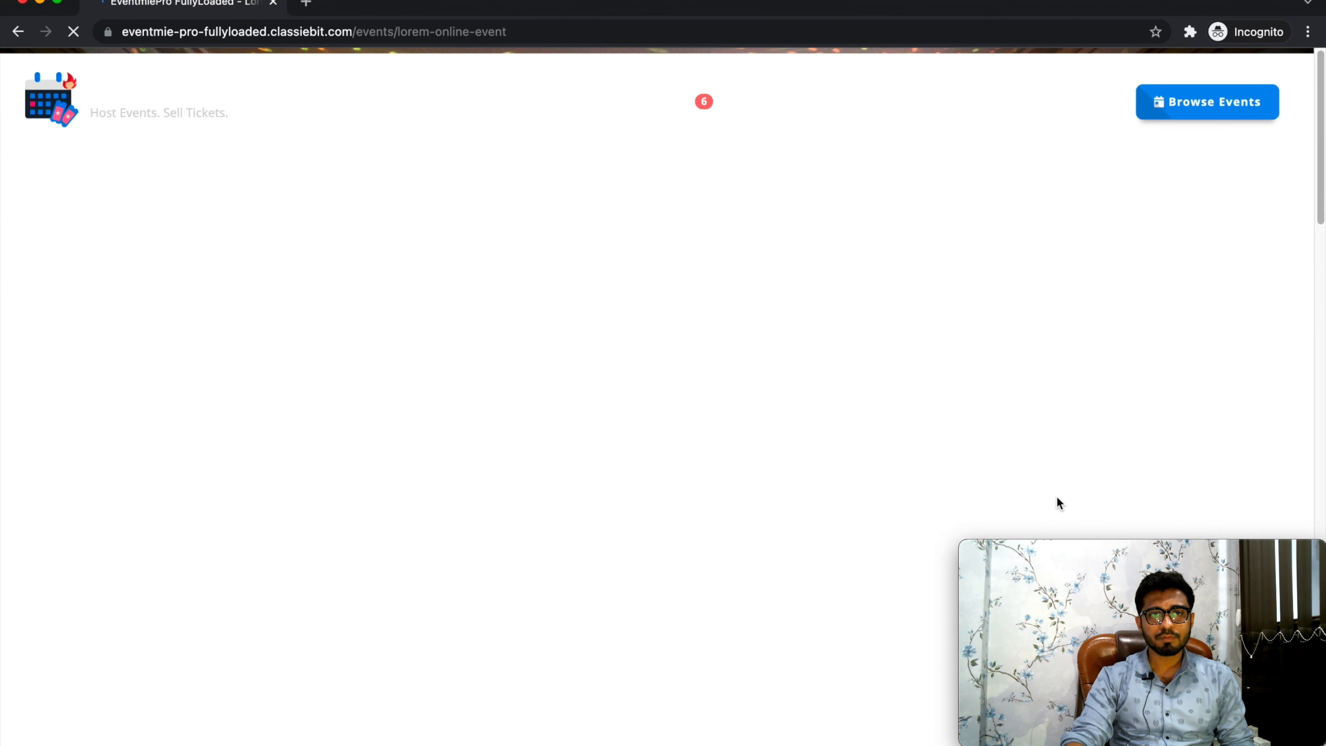
scroll(1057, 497, down, 10)
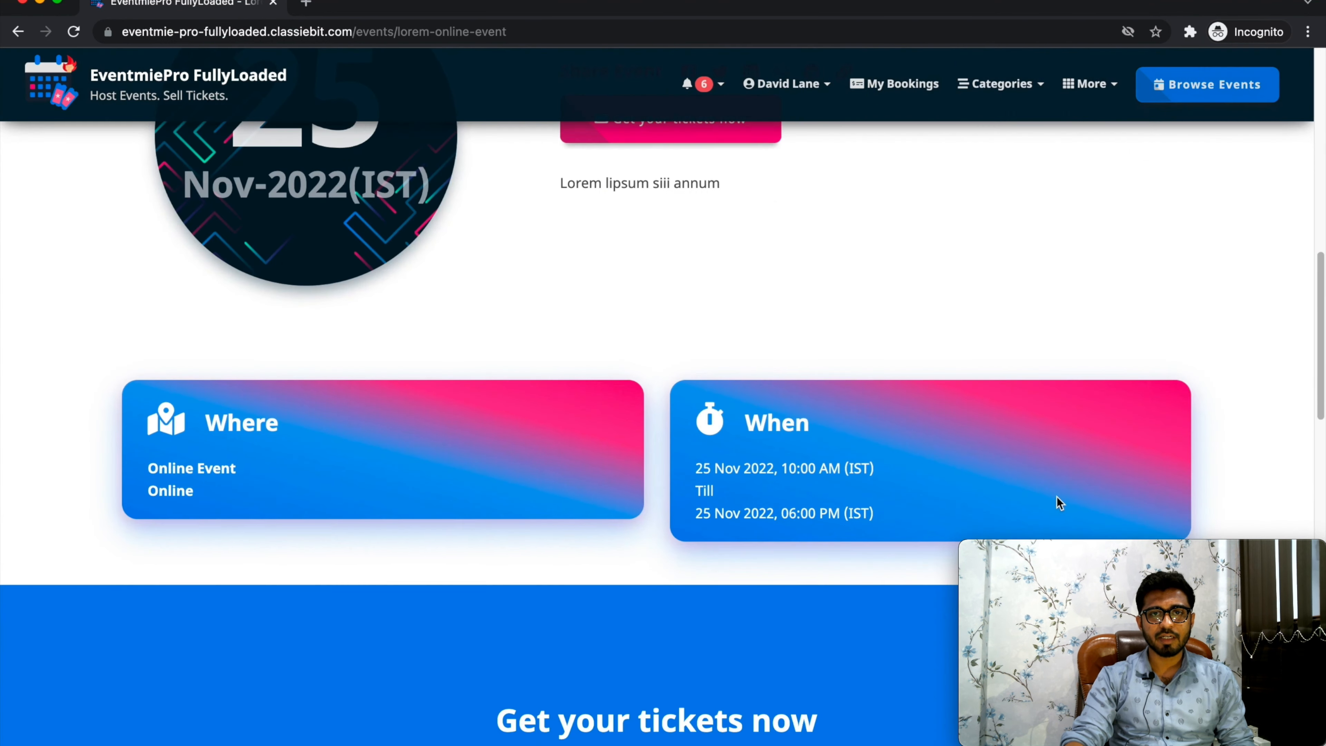
scroll(1057, 496, down, 5)
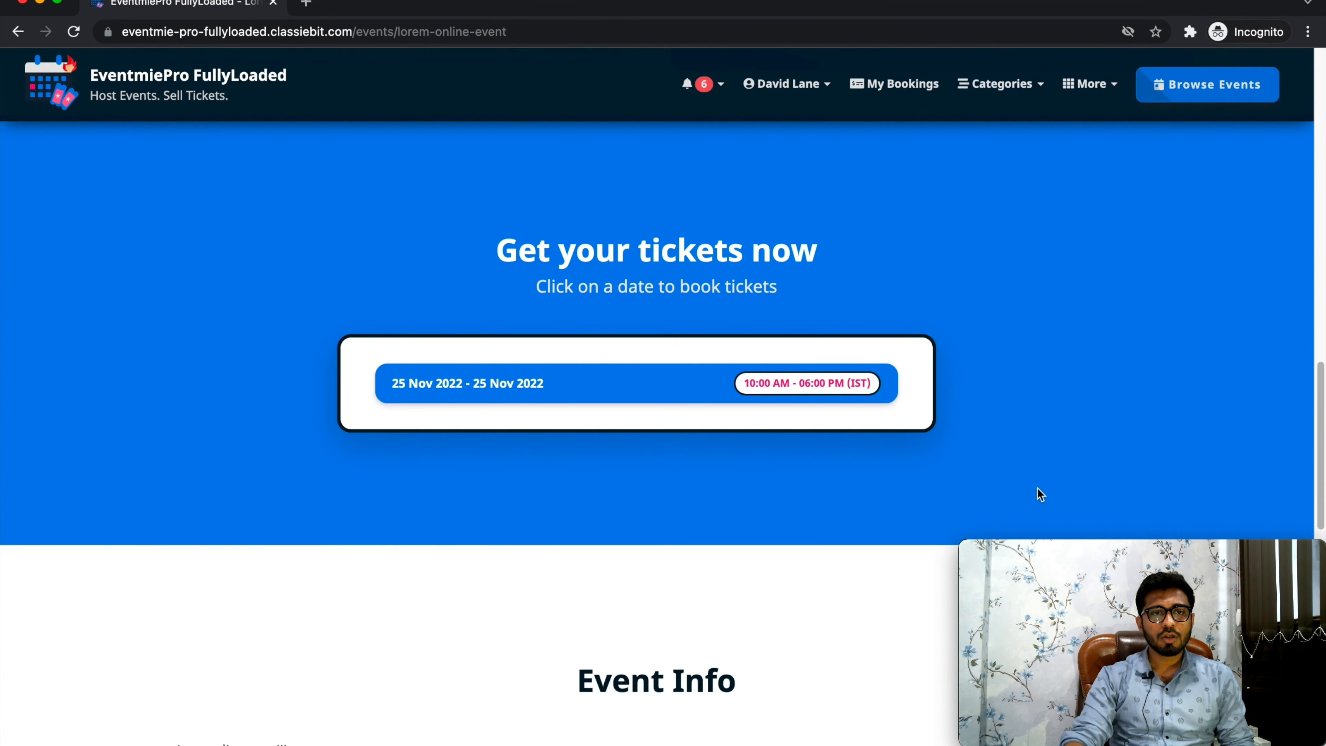
click(666, 389)
Choose a quantity of 1 for the Free ticket in the checkout.
click(738, 450)
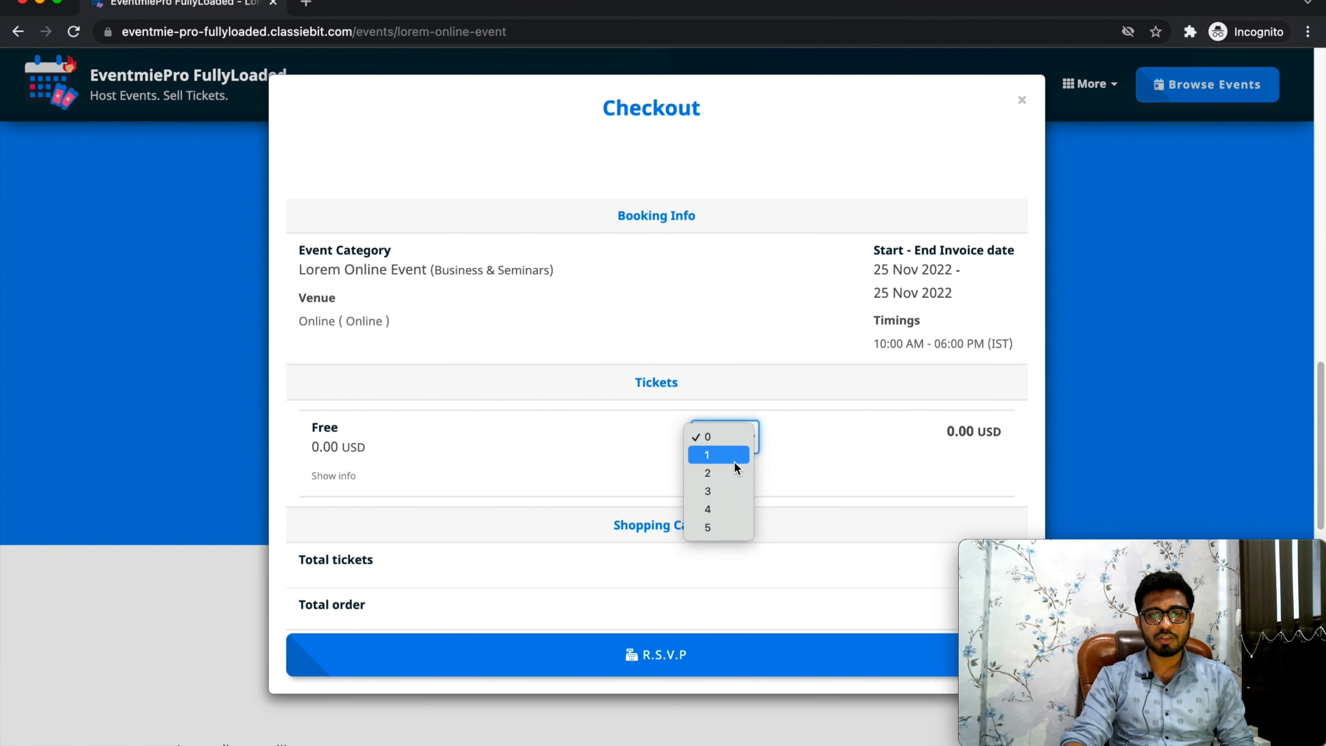
click(728, 452)
scroll(635, 732, down, 3)
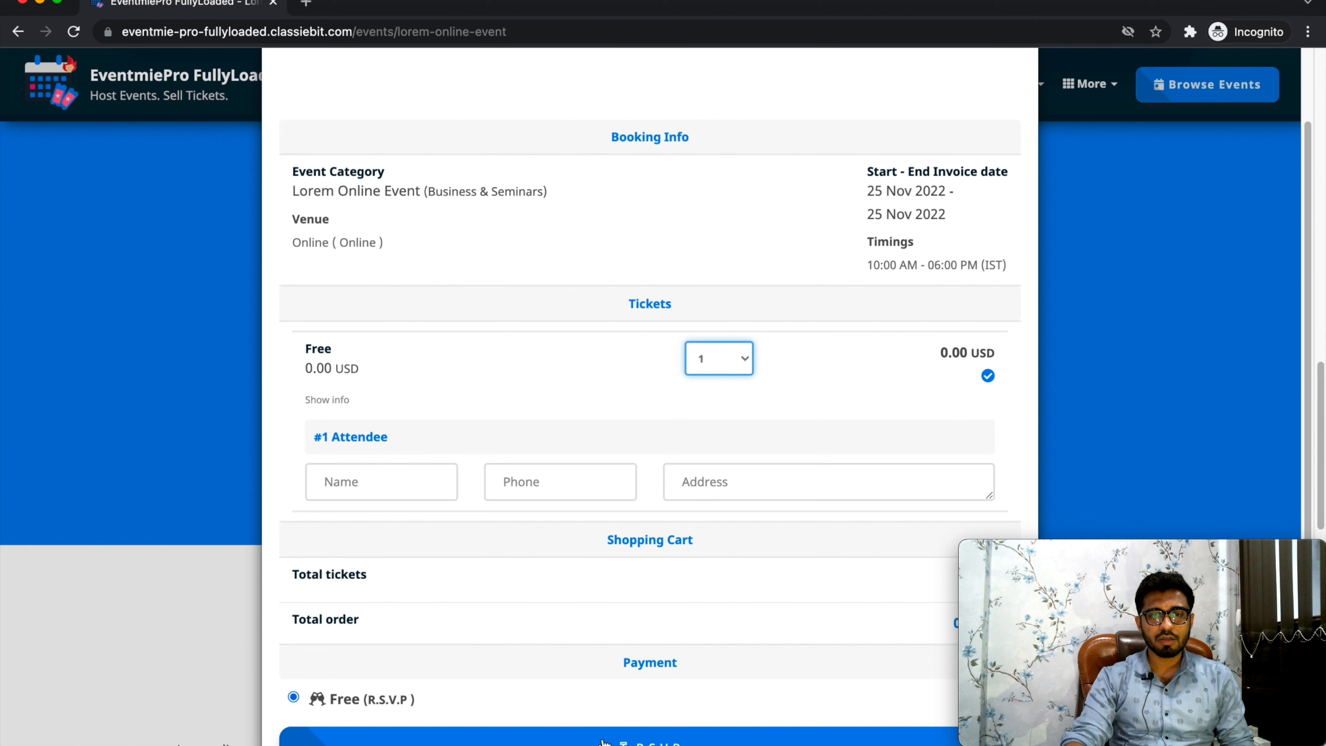
Fill in the attendee's name, phone number and address, and submit the free R.S.V.P. booking.
click(433, 481)
text(David)
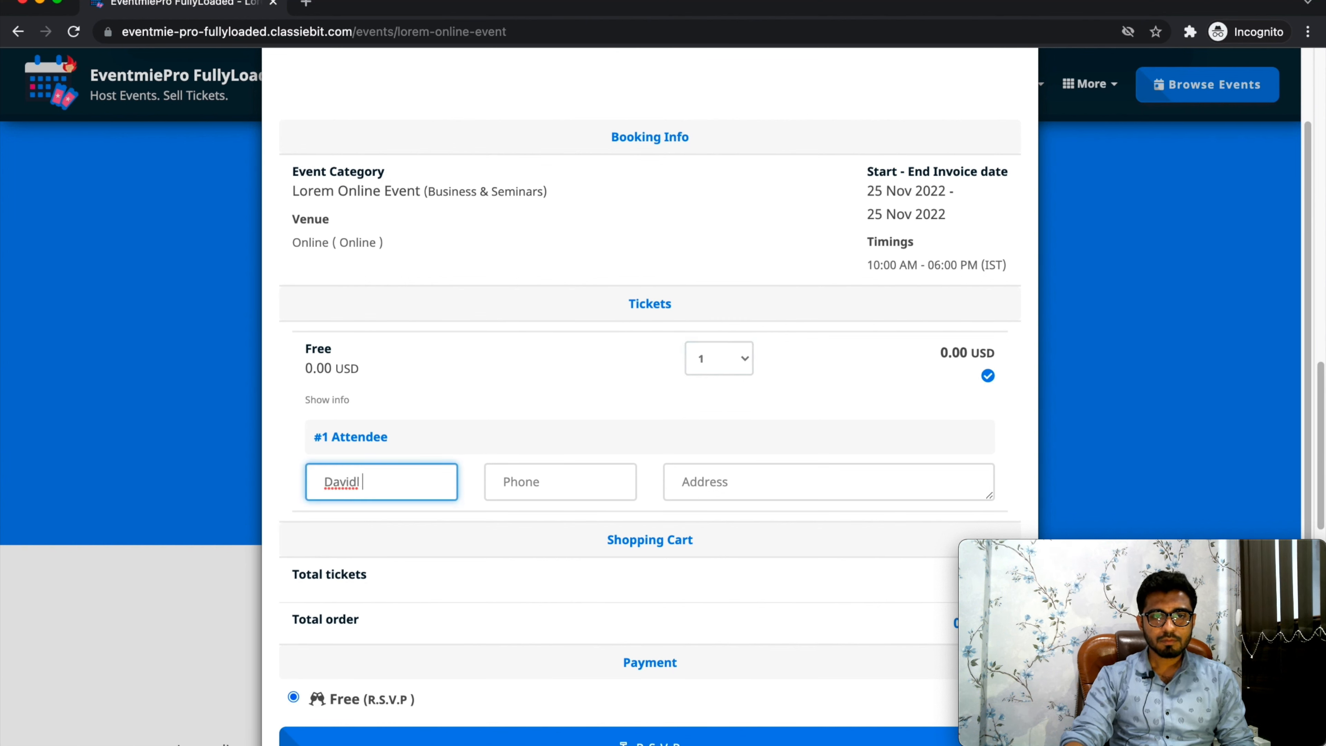
text( Lane)
key(Tab)
text(13123123)
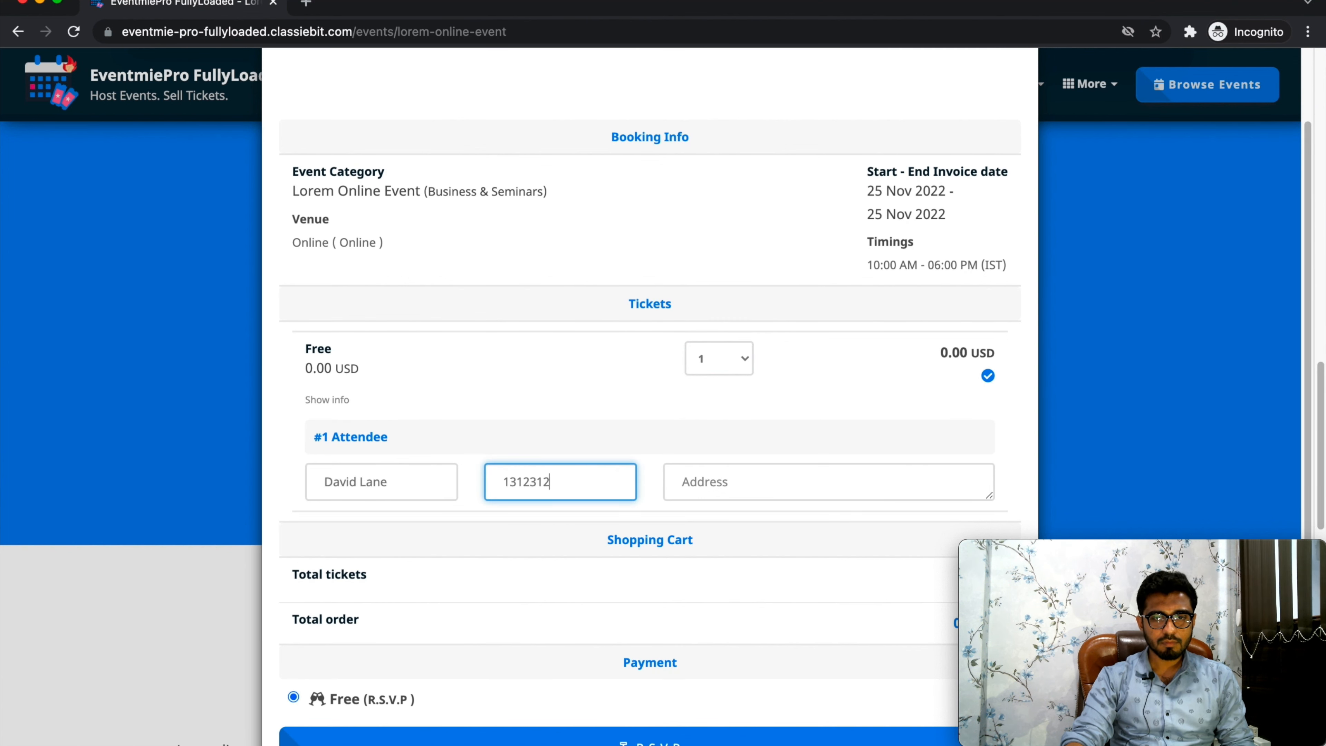
key(Tab)
text(lo)
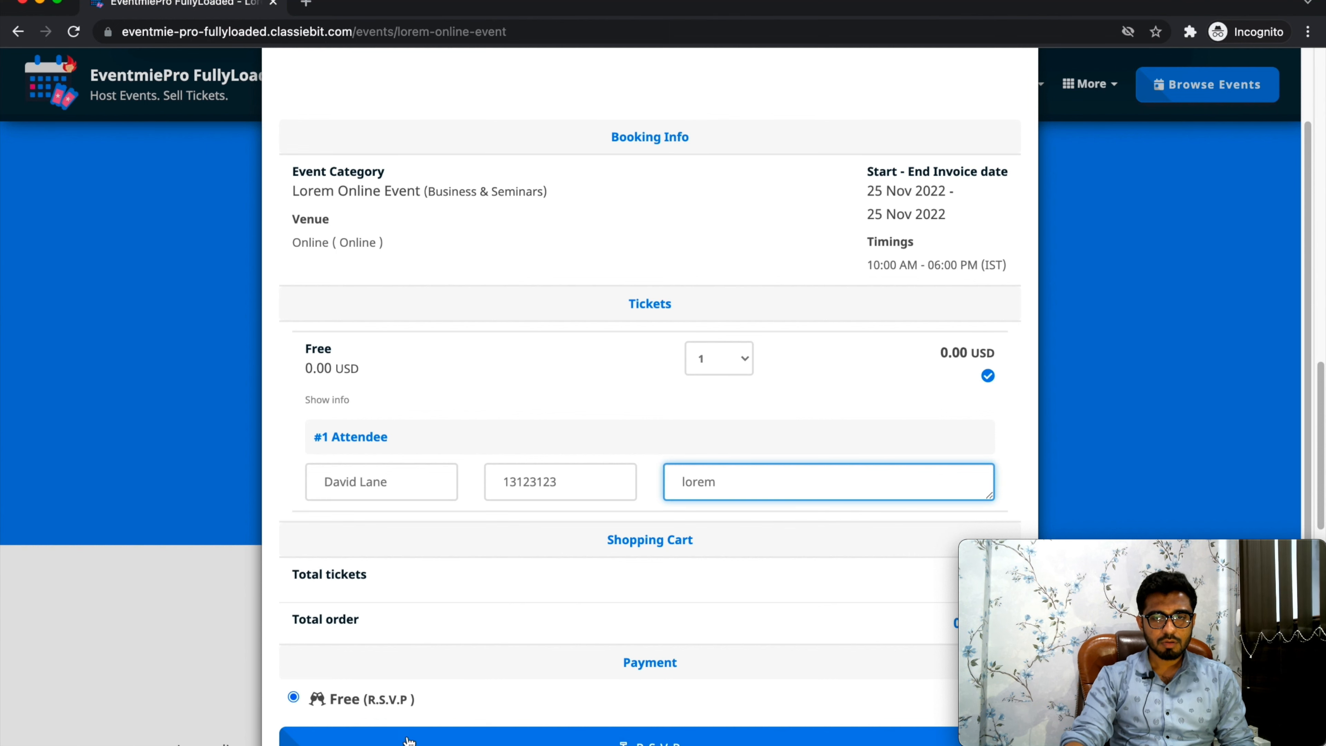
click(409, 741)
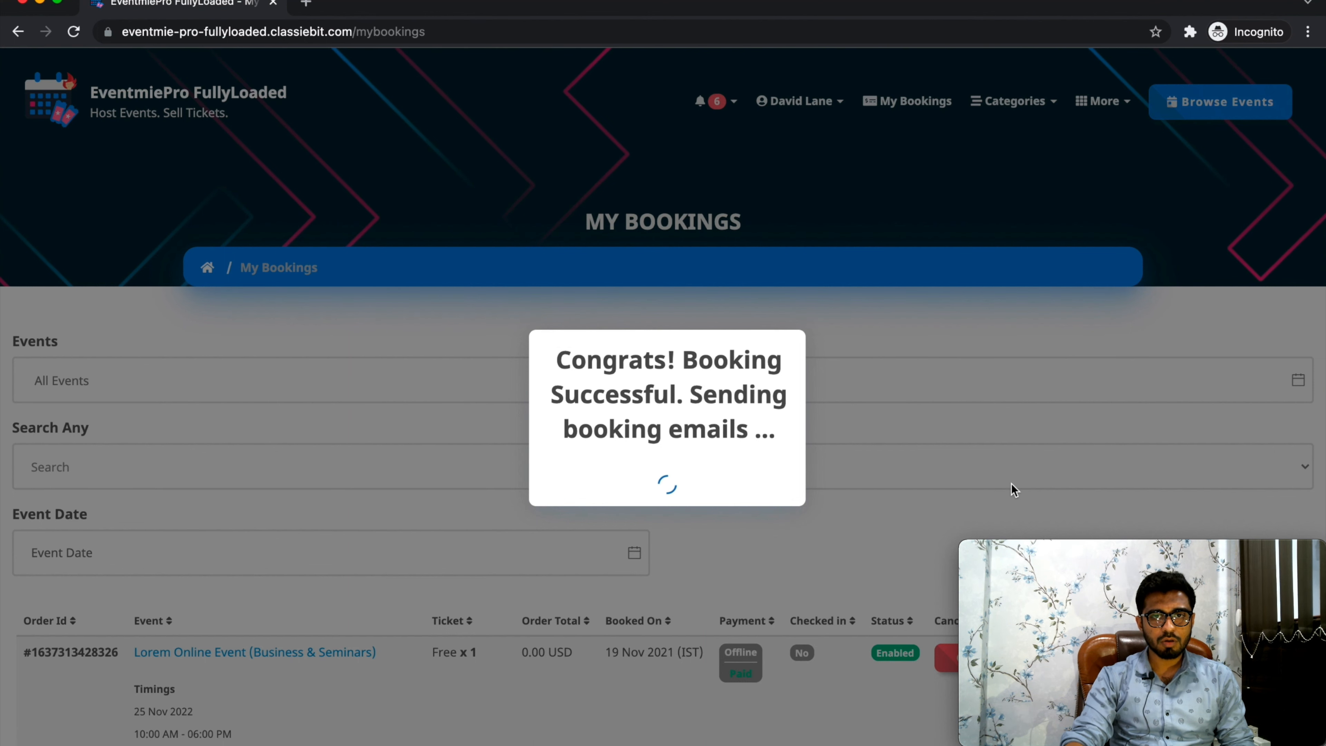
View the online event access details of the new Lorem Online Event booking and close them.
scroll(1012, 482, down, 5)
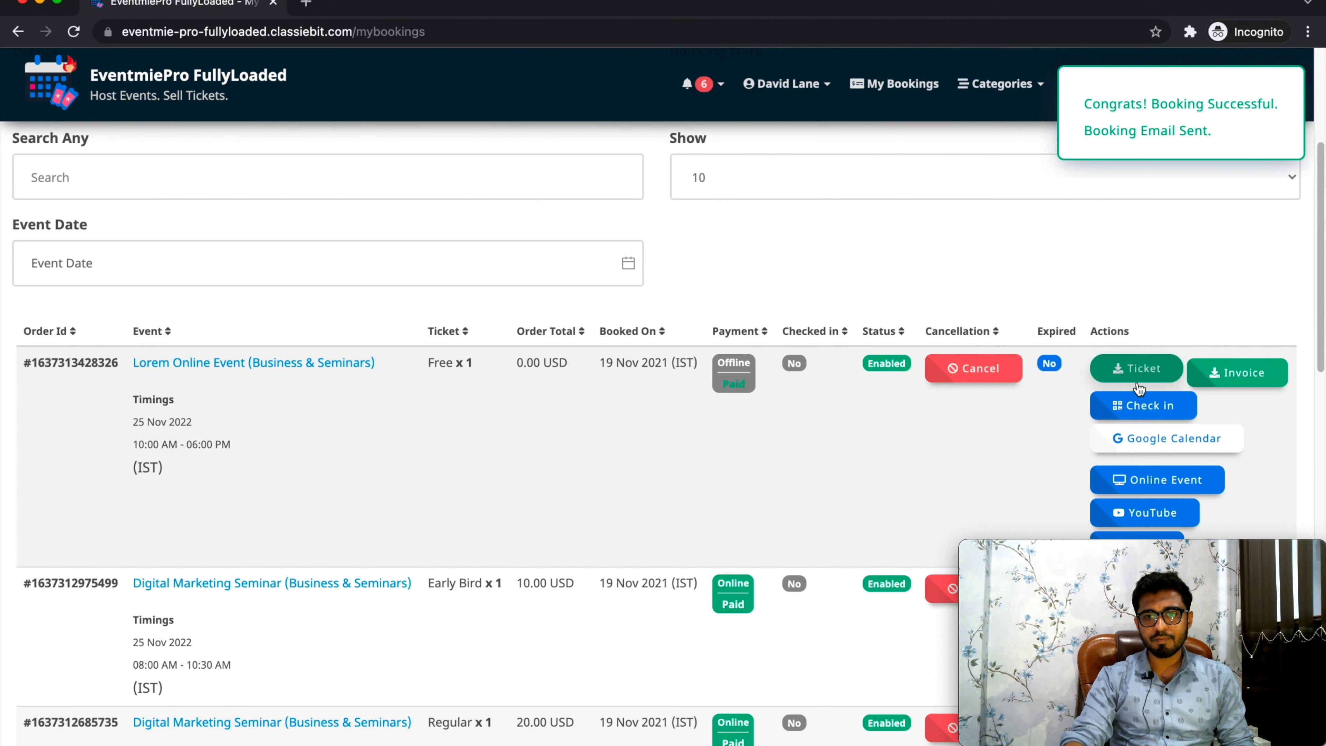
click(1136, 480)
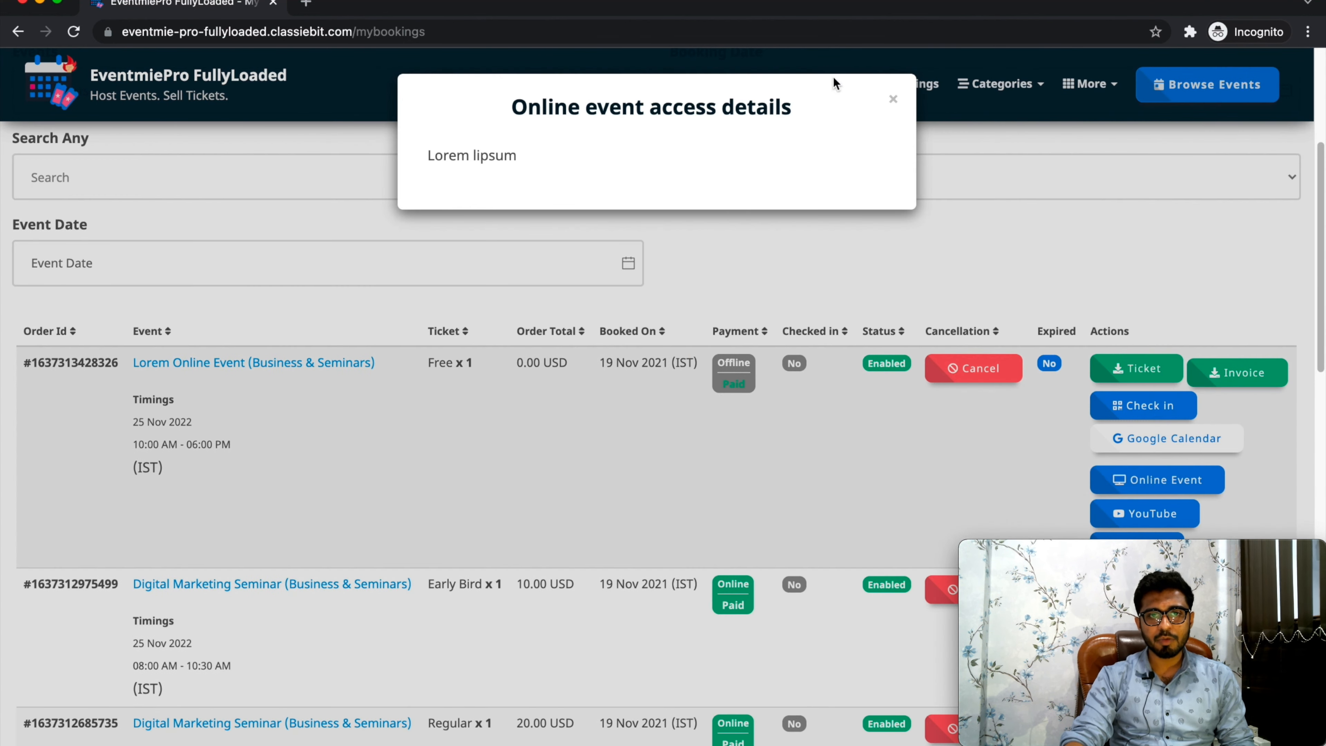
click(893, 99)
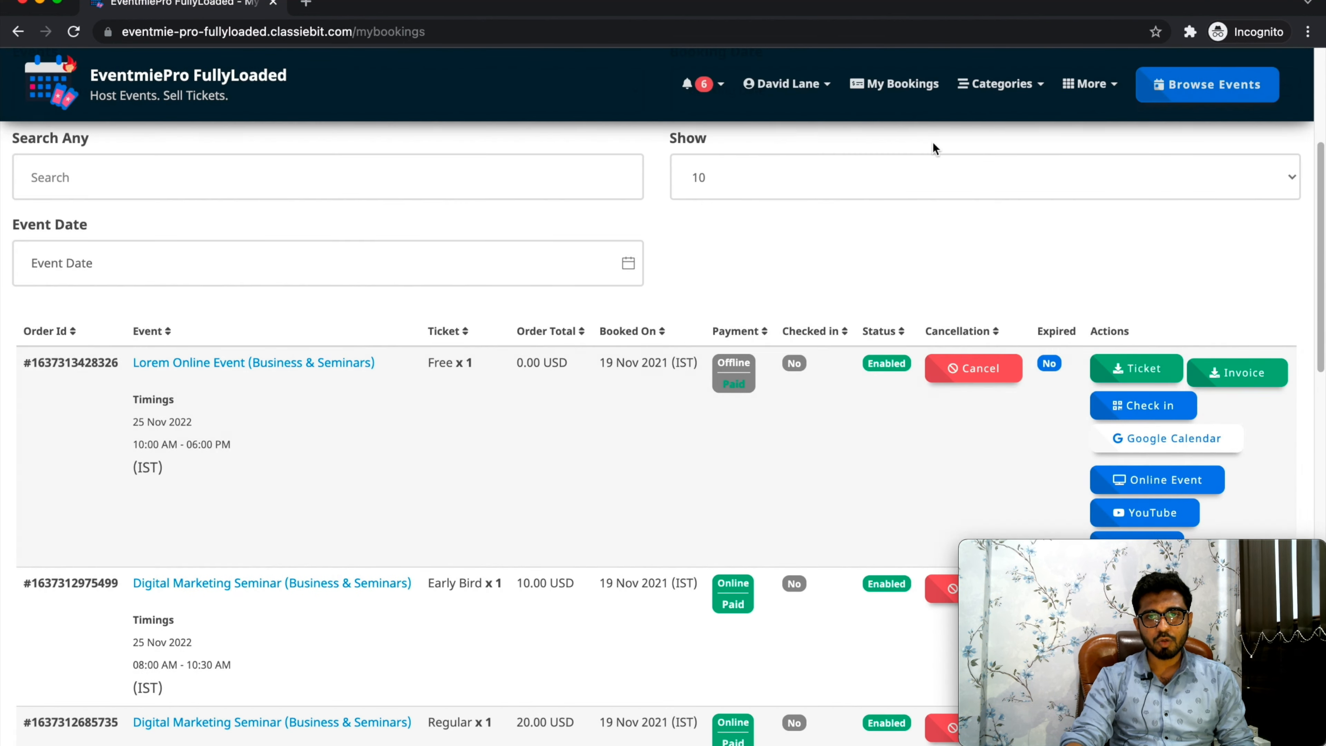
View the YouTube video of the Lorem Online Event booking, close it, and open the booking's Vimeo video.
click(1149, 514)
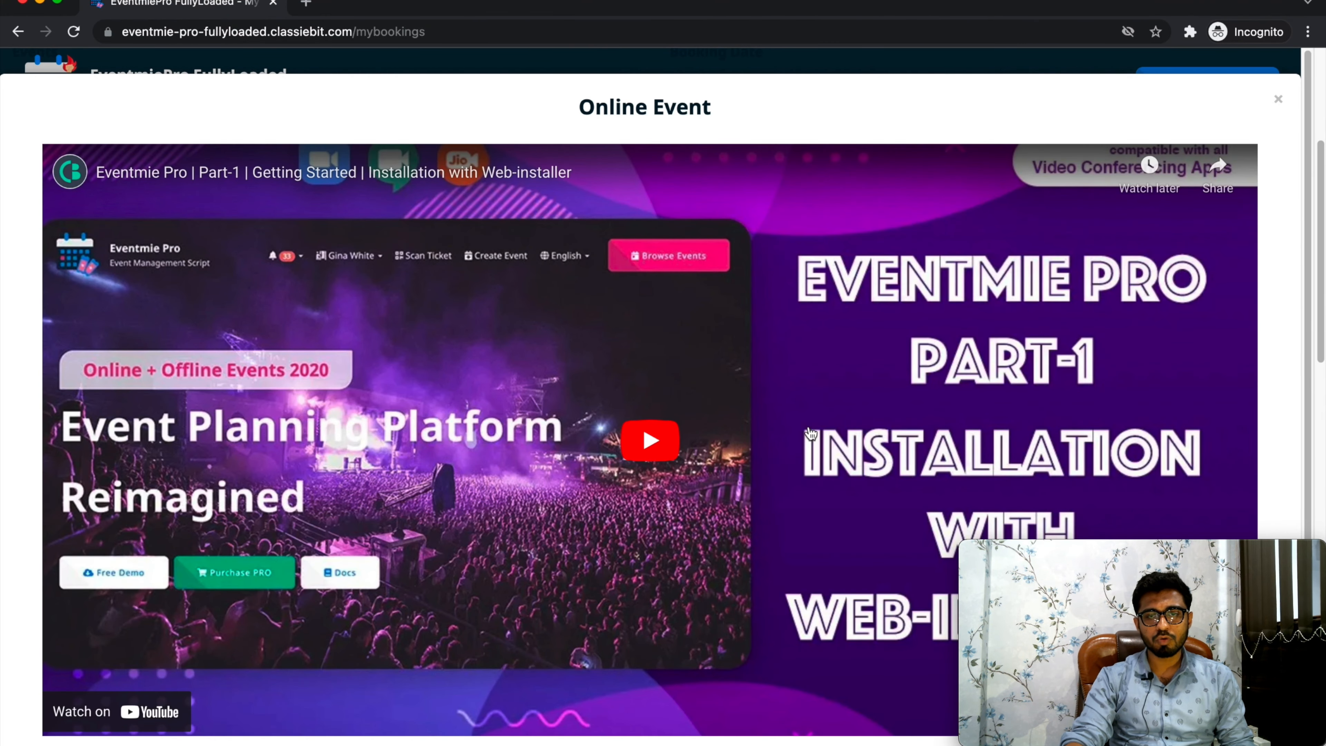
click(1279, 99)
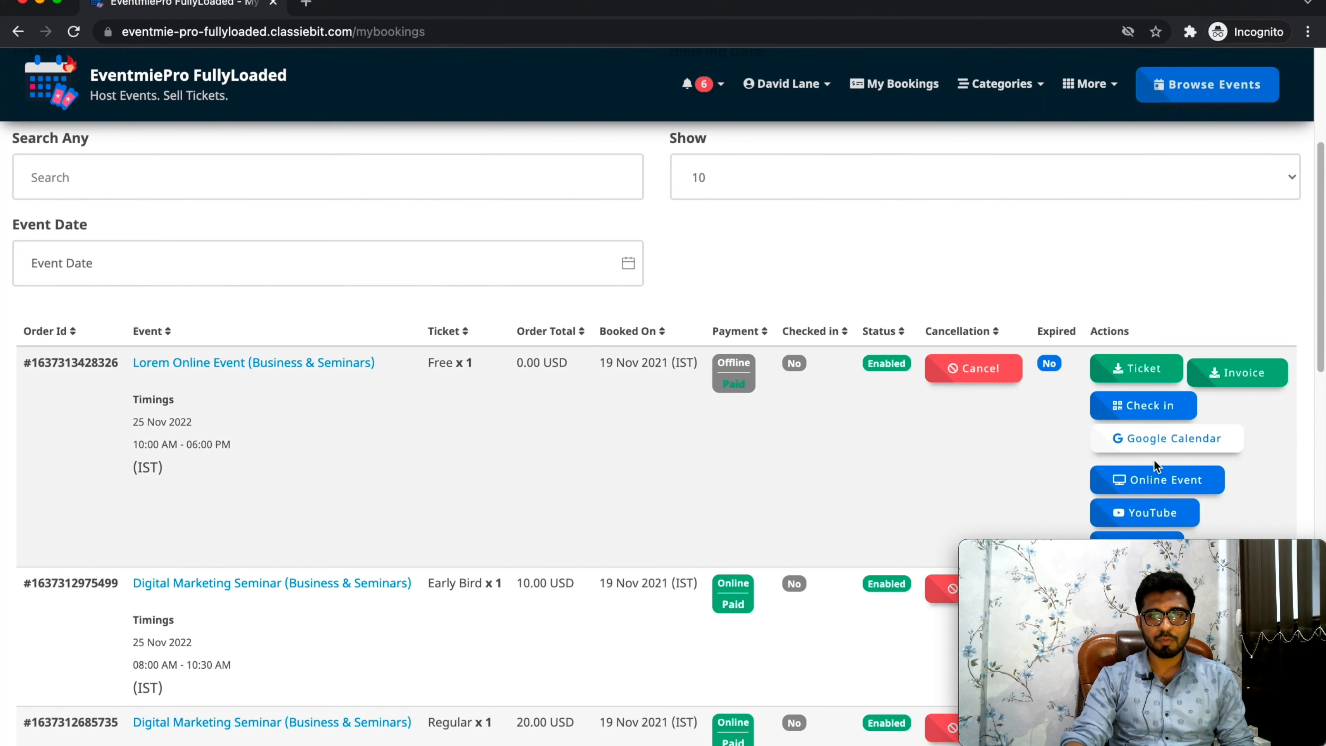
scroll(1149, 445, down, 2)
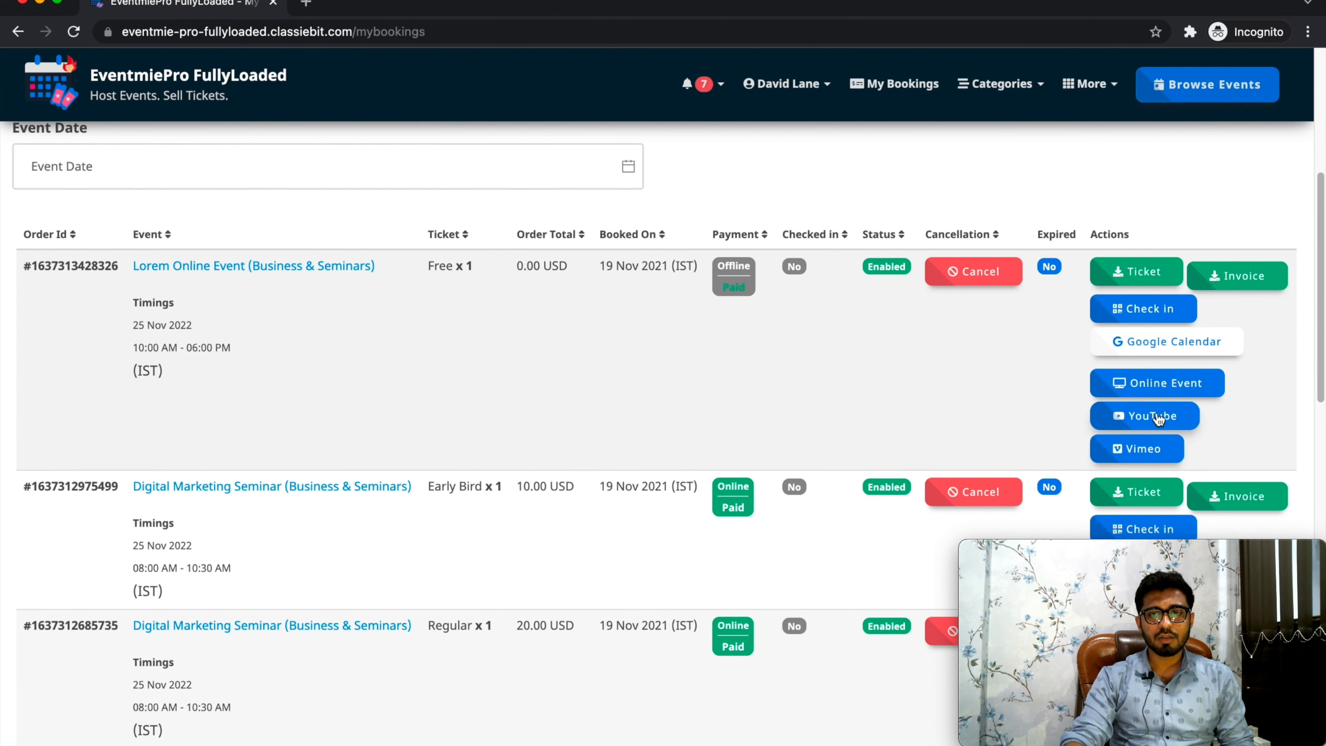
click(1144, 454)
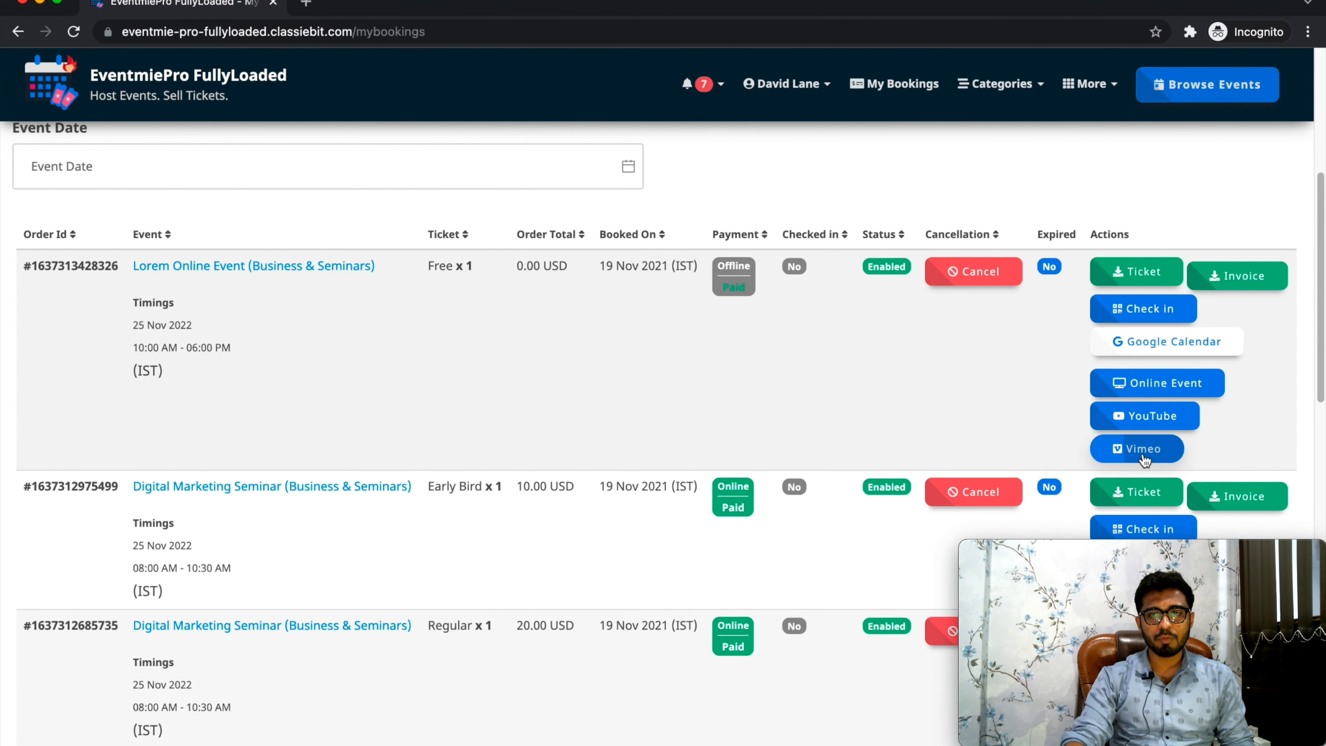